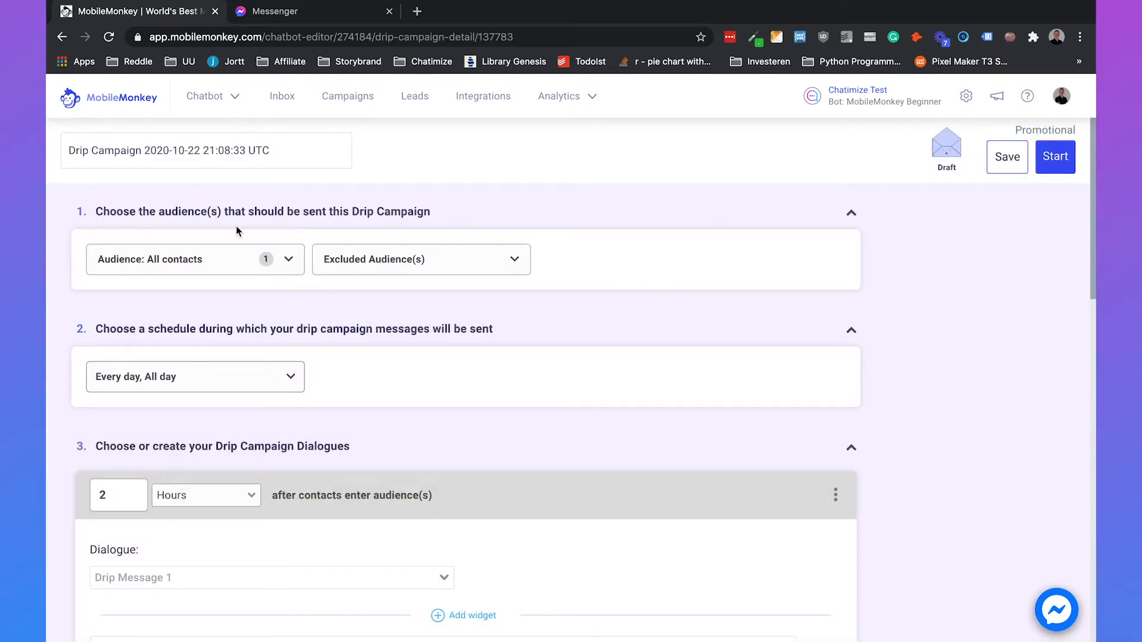
# Step: Review the audience choices of the draft drip campaign and the timing and content of its drip messages
pyautogui.click(231, 266)
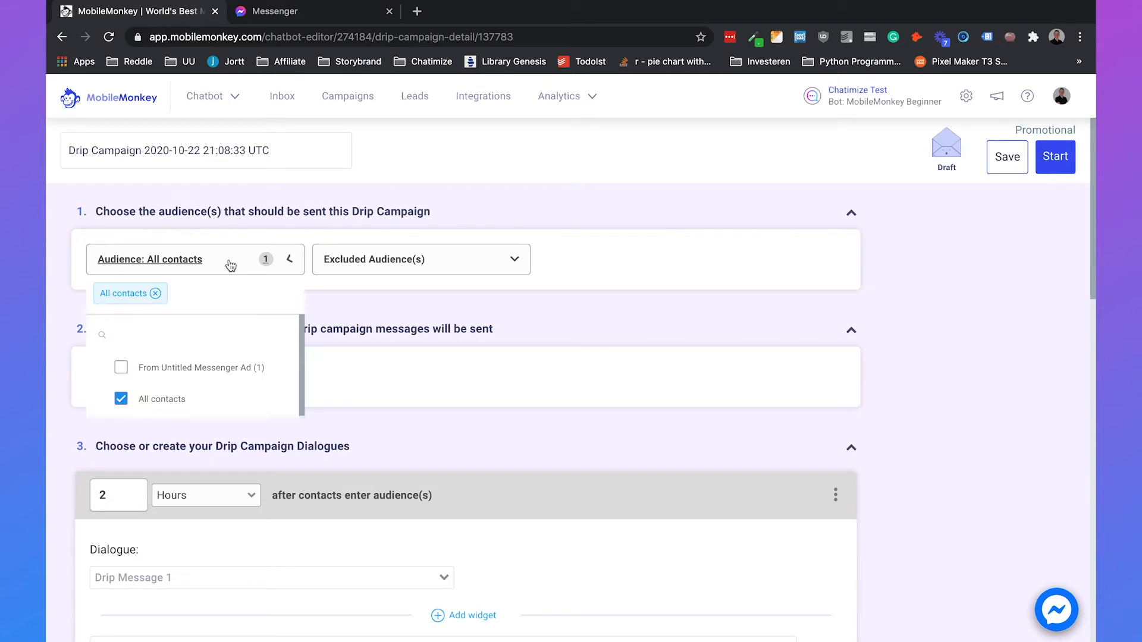
pyautogui.click(333, 302)
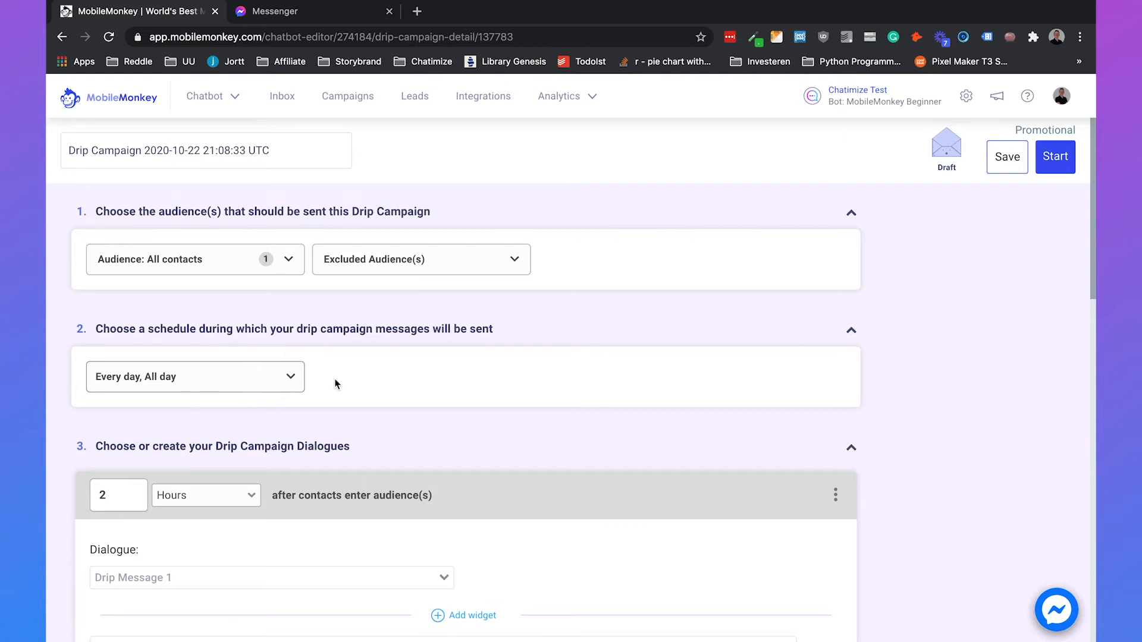
pyautogui.scroll(-3, 352, 380)
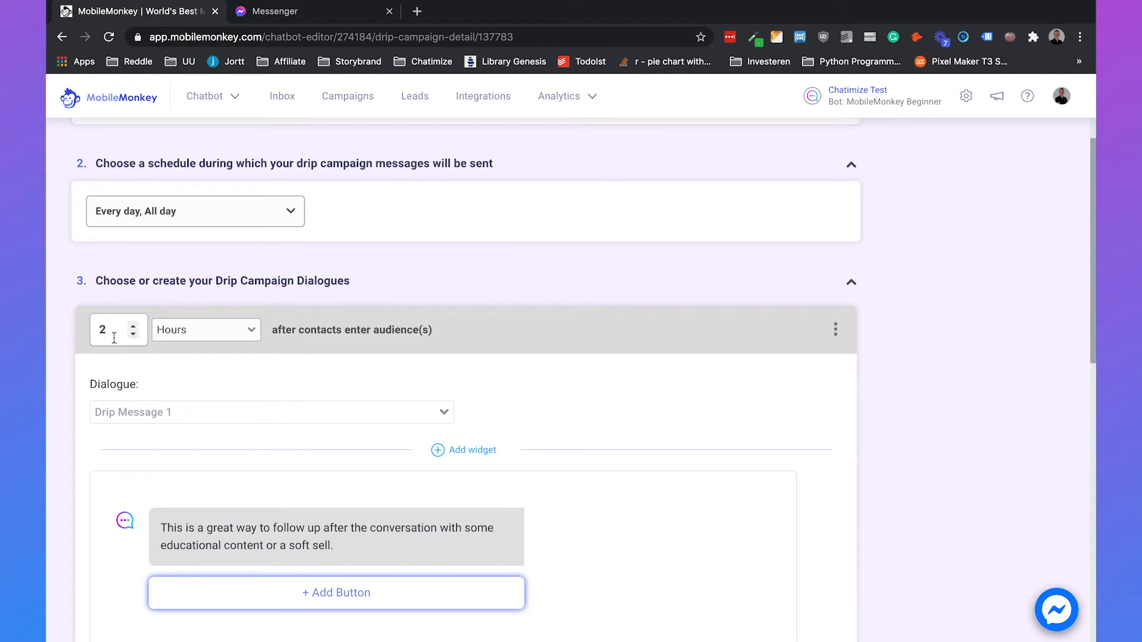
pyautogui.scroll(-8, 114, 337)
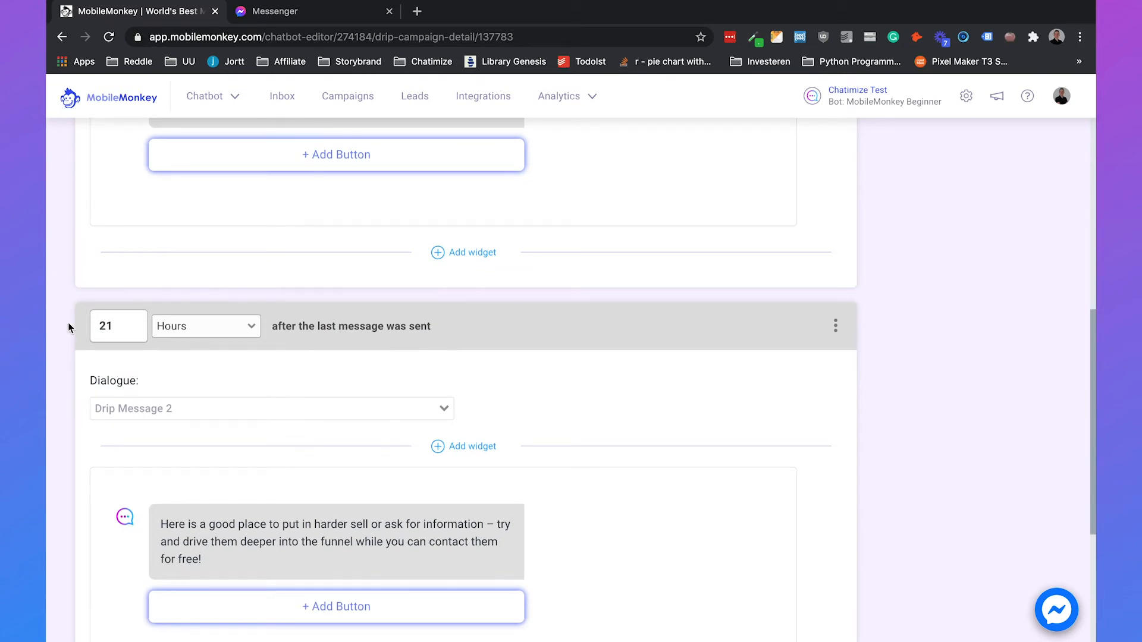
pyautogui.scroll(11, 242, 337)
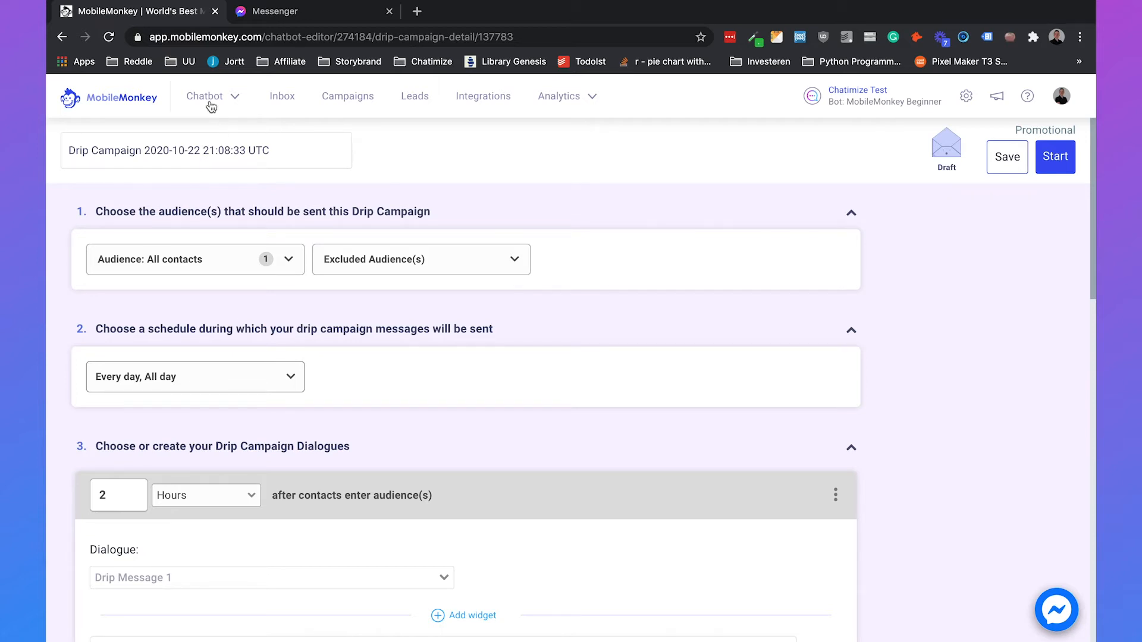
# Step: Open the Dessert recipe dialogue from the chatbot's Default Folder and go to its Secret recipe button
pyautogui.click(190, 113)
pyautogui.click(187, 135)
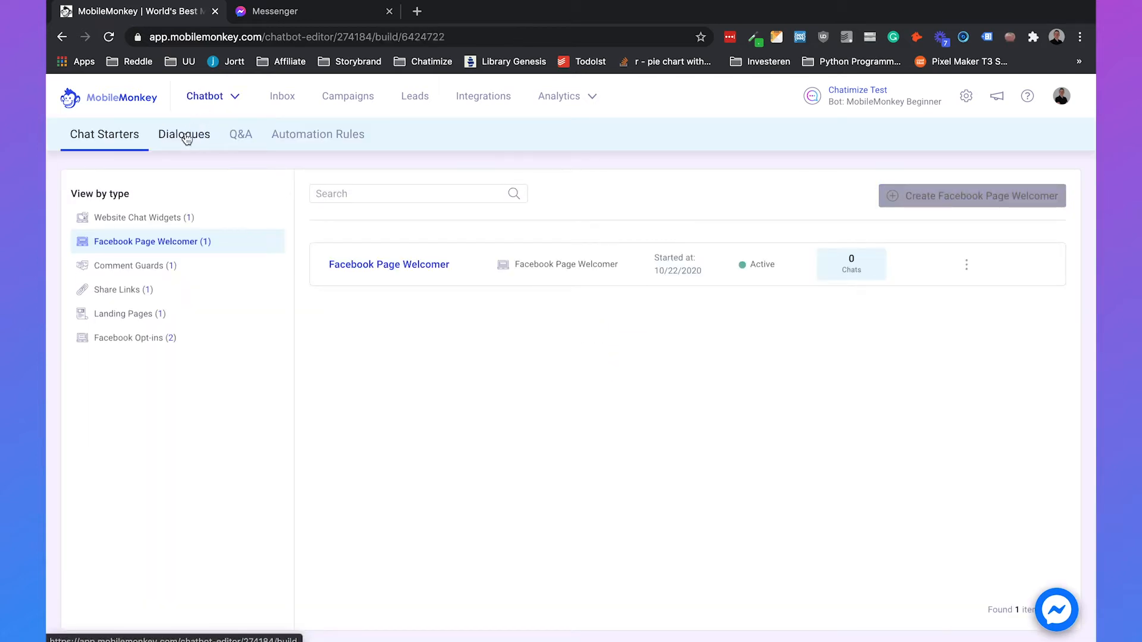
pyautogui.scroll(-2, 242, 433)
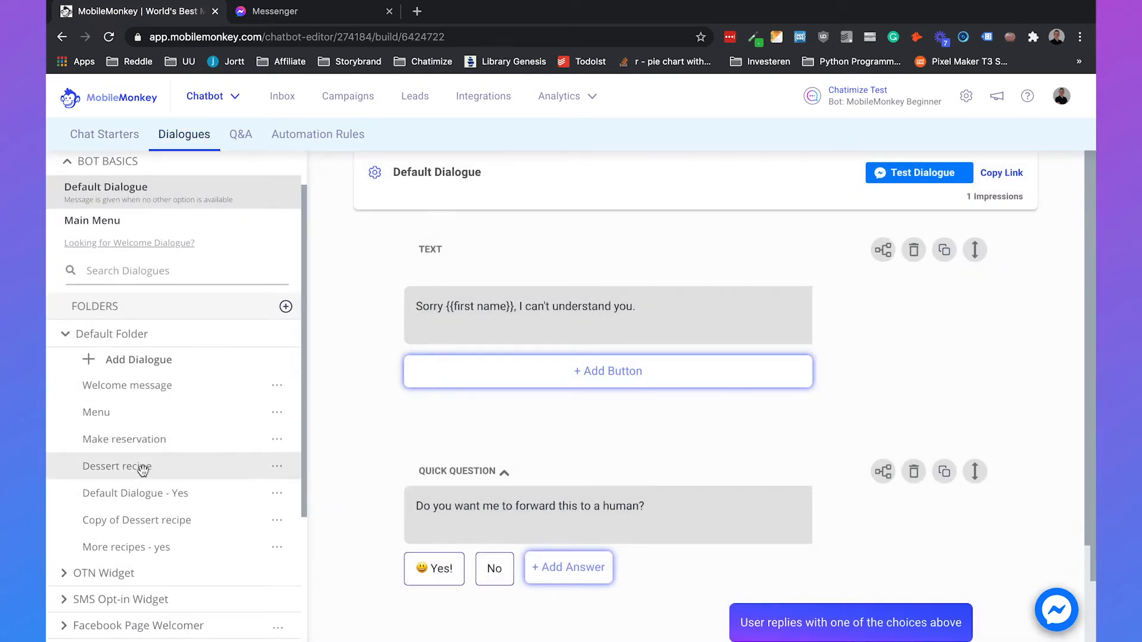
pyautogui.click(282, 461)
pyautogui.scroll(-6, 369, 423)
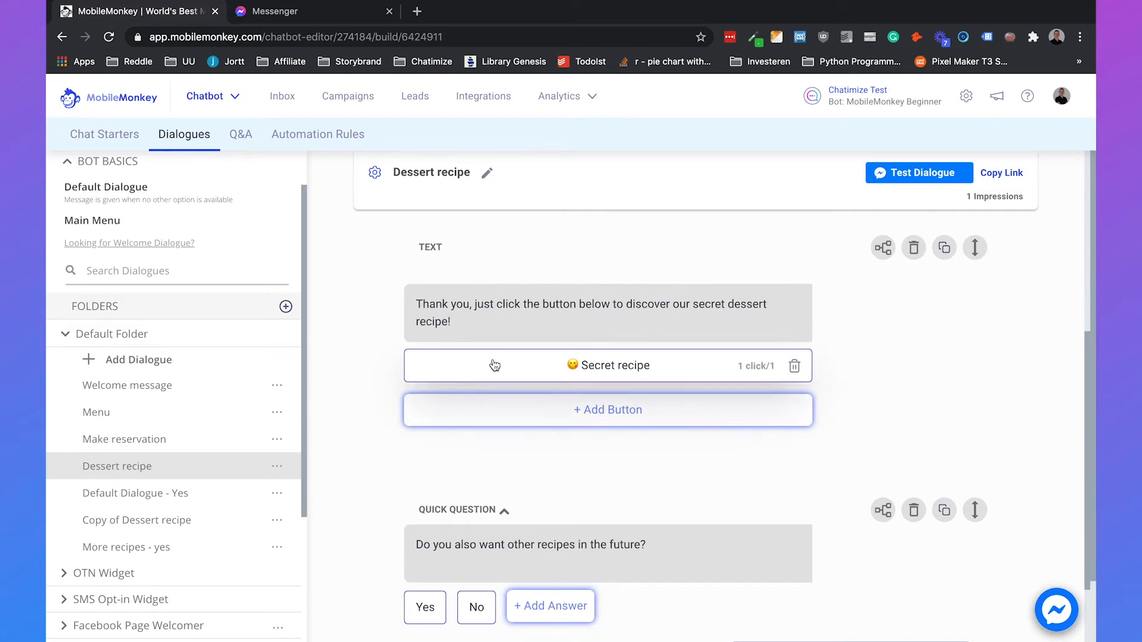
# Step: Make the Secret recipe button add the drip-campaign tag to contacts who click it, and save the button
pyautogui.click(612, 365)
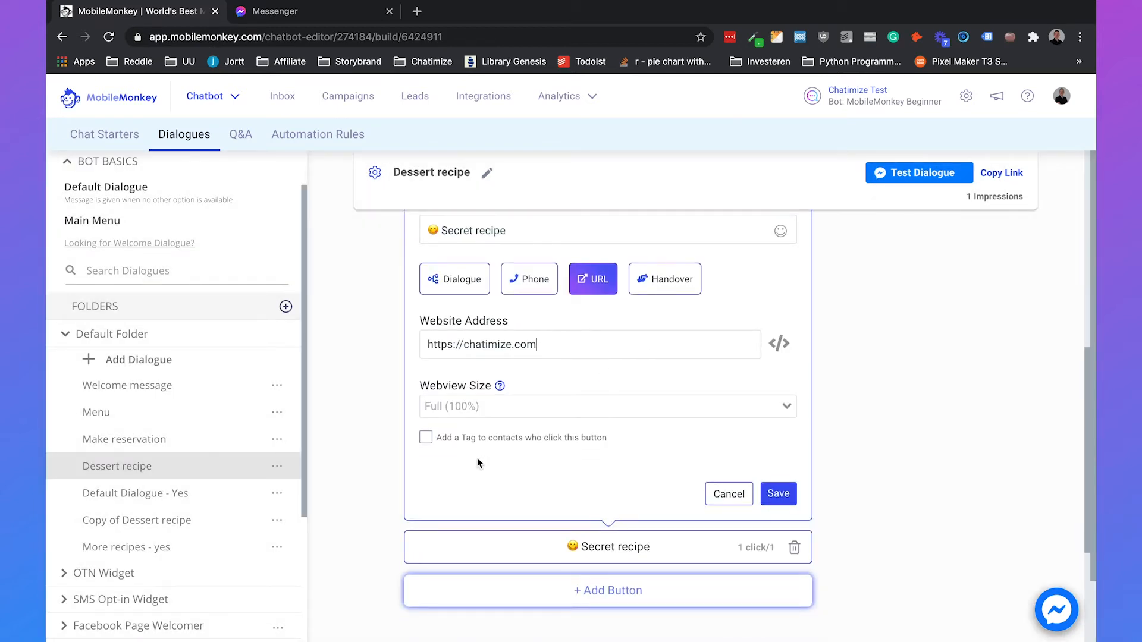
pyautogui.click(426, 439)
pyautogui.click(470, 466)
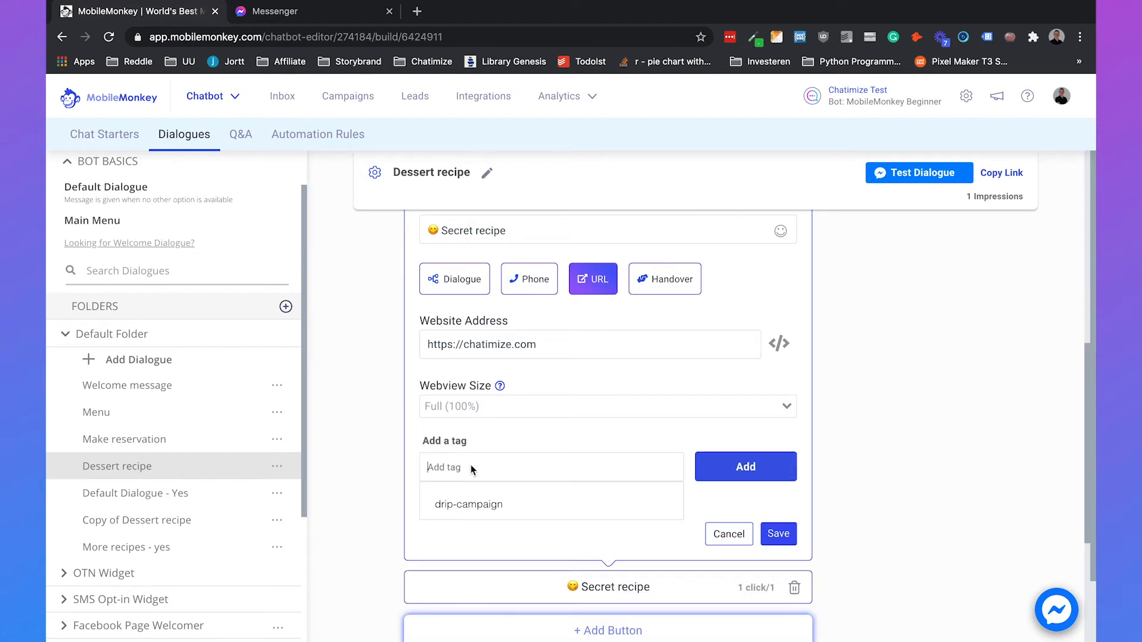
pyautogui.click(469, 504)
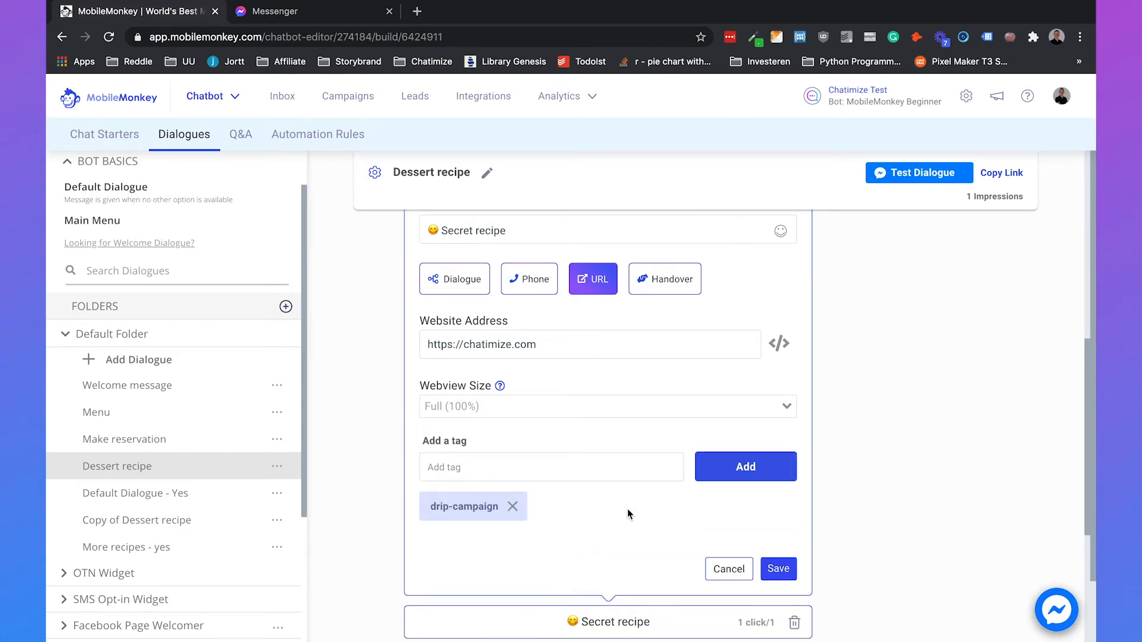
pyautogui.click(778, 569)
# Step: Create a new audience among the leads and name it "Drip campaign - Recipe"
pyautogui.scroll(5, 890, 429)
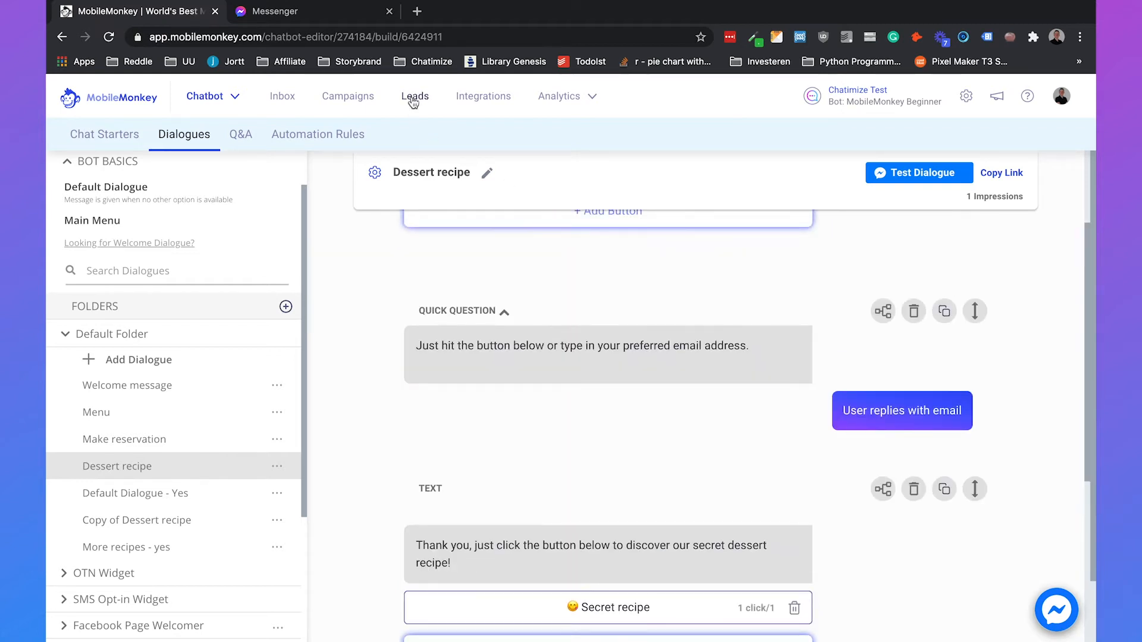
pyautogui.click(410, 101)
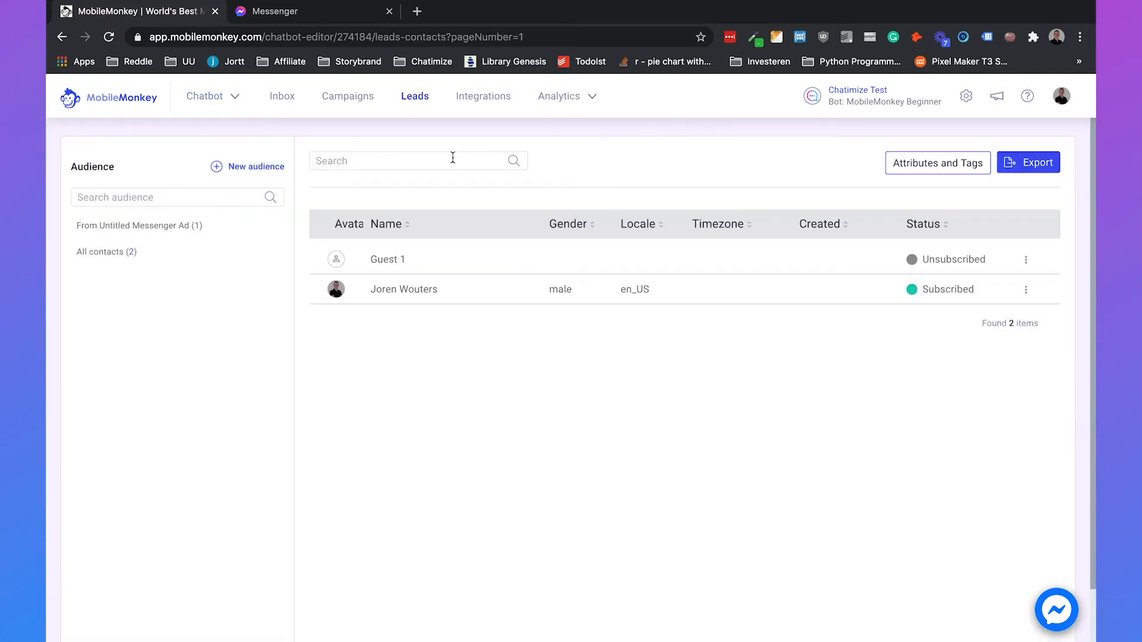
pyautogui.click(256, 171)
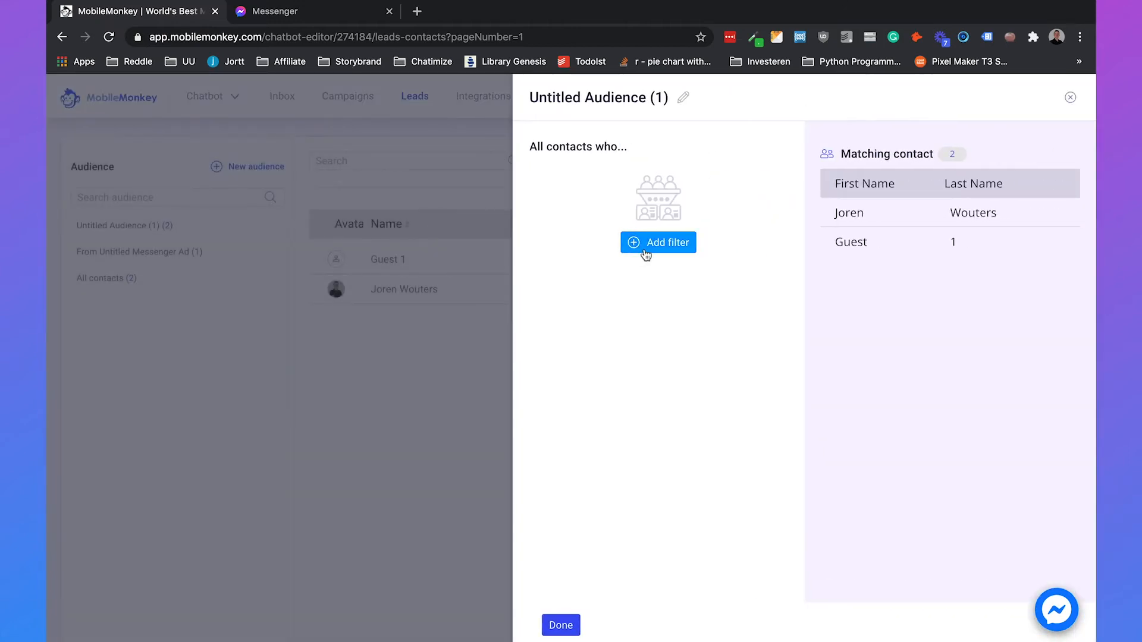
pyautogui.click(683, 97)
pyautogui.moveTo(646, 98); pyautogui.dragTo(537, 99)
pyautogui.write('Drip campaign - Recipe')
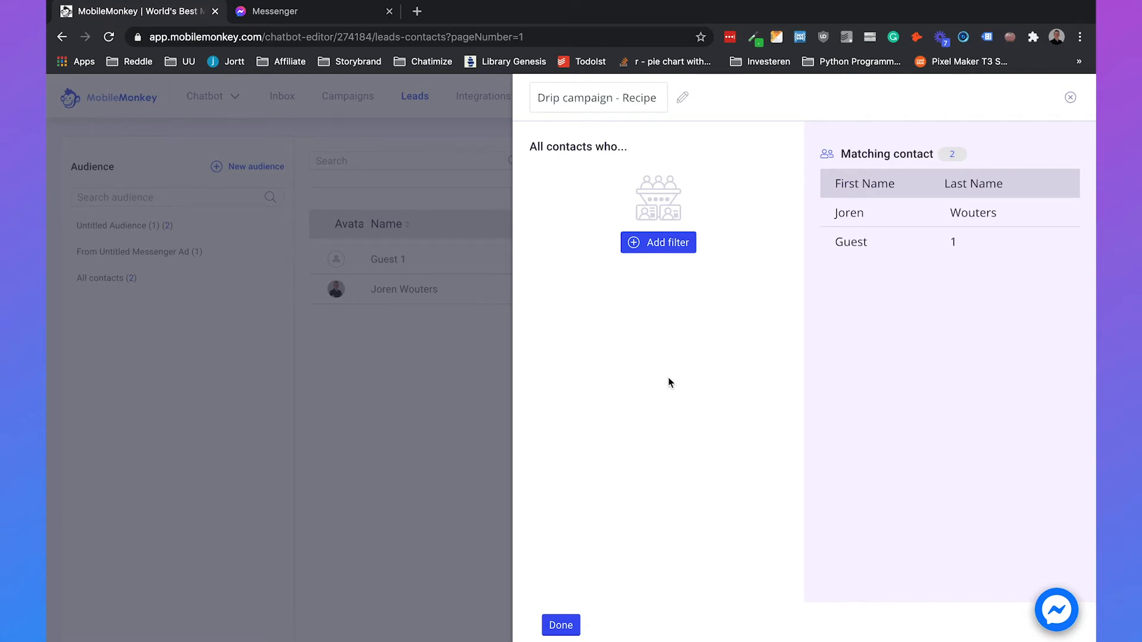
pyautogui.press('Return')
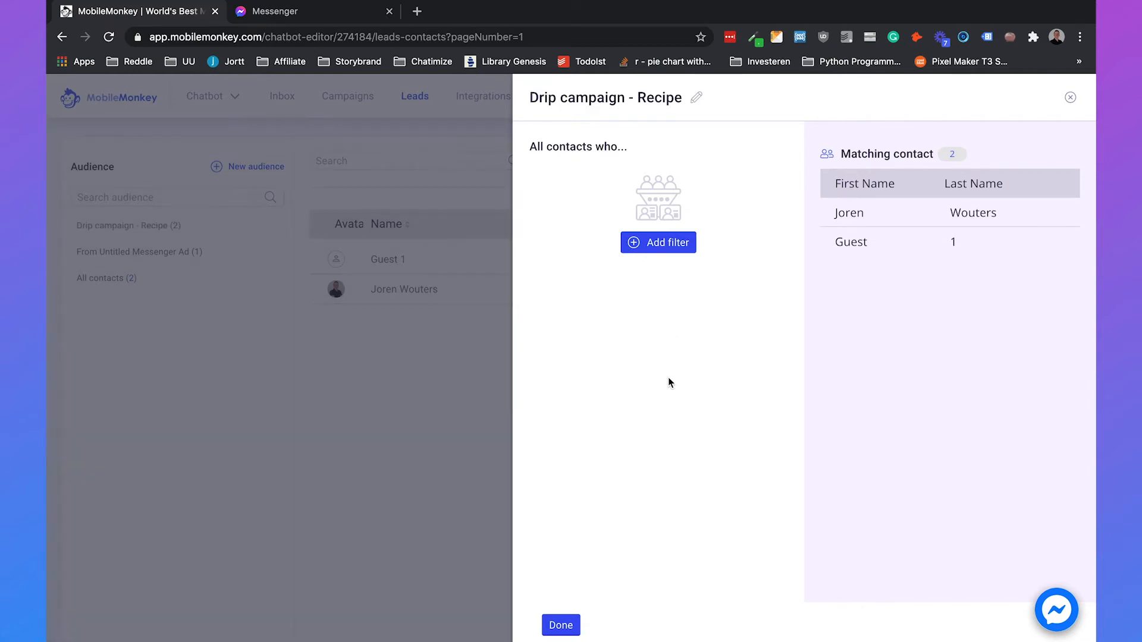
# Step: Add a tag filter to the audience that includes contacts tagged drip-campaign, and finish the audience
pyautogui.click(665, 245)
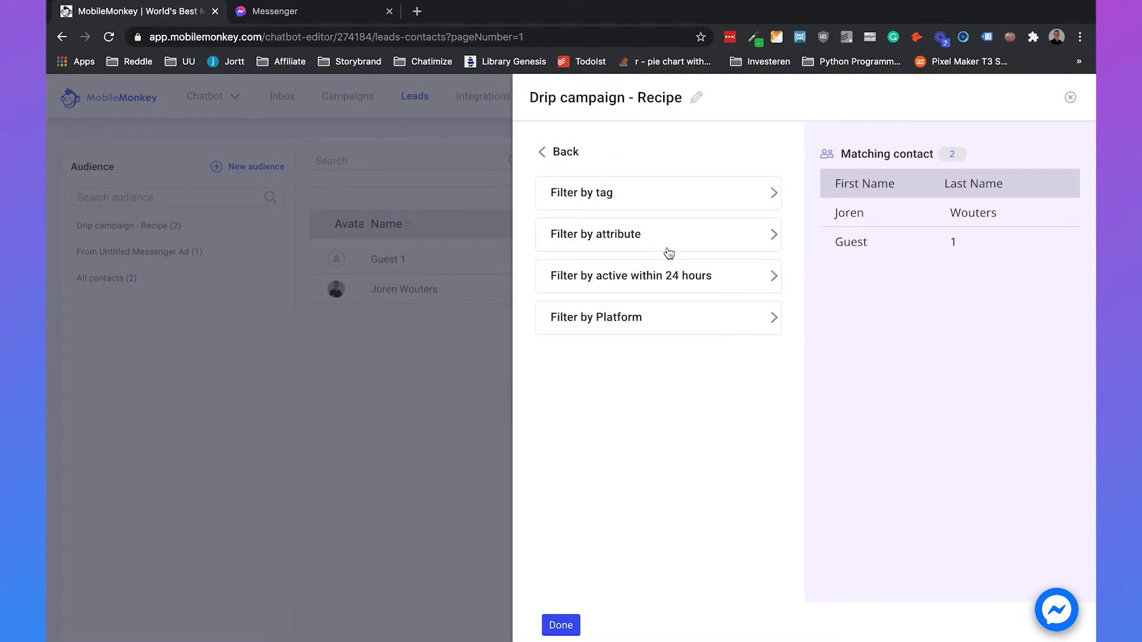
pyautogui.click(637, 197)
pyautogui.click(599, 335)
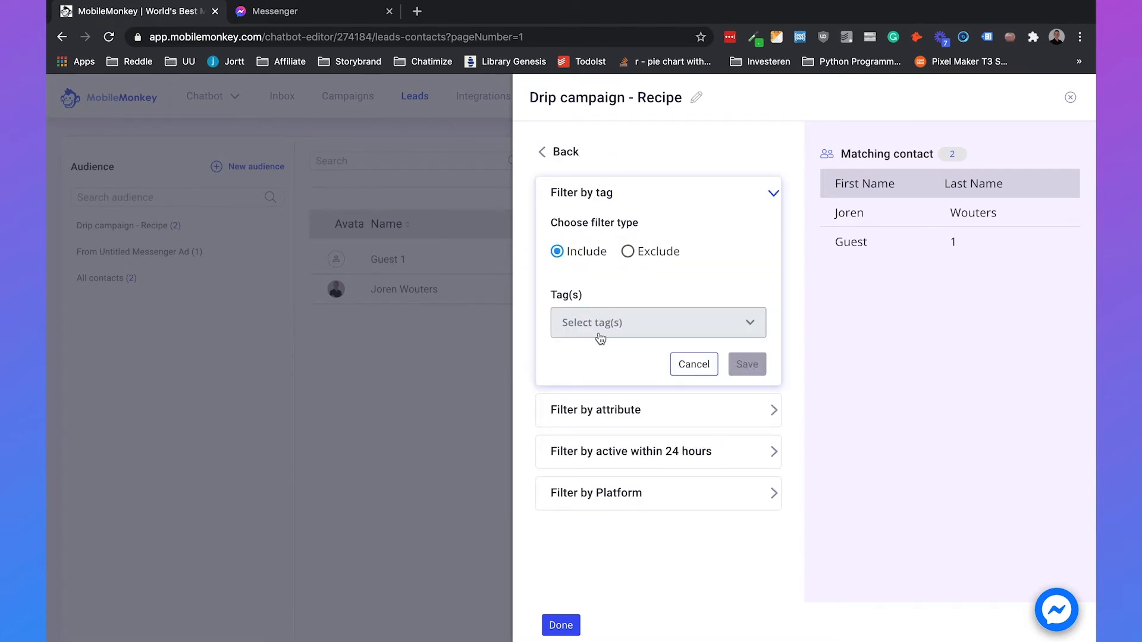
pyautogui.click(601, 383)
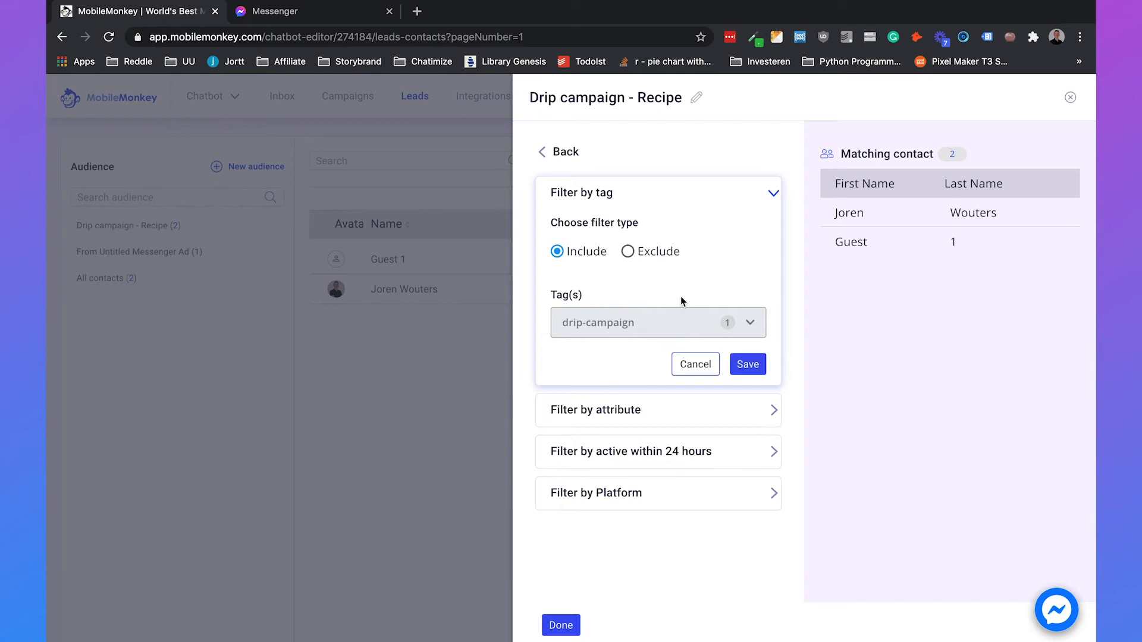
pyautogui.click(749, 364)
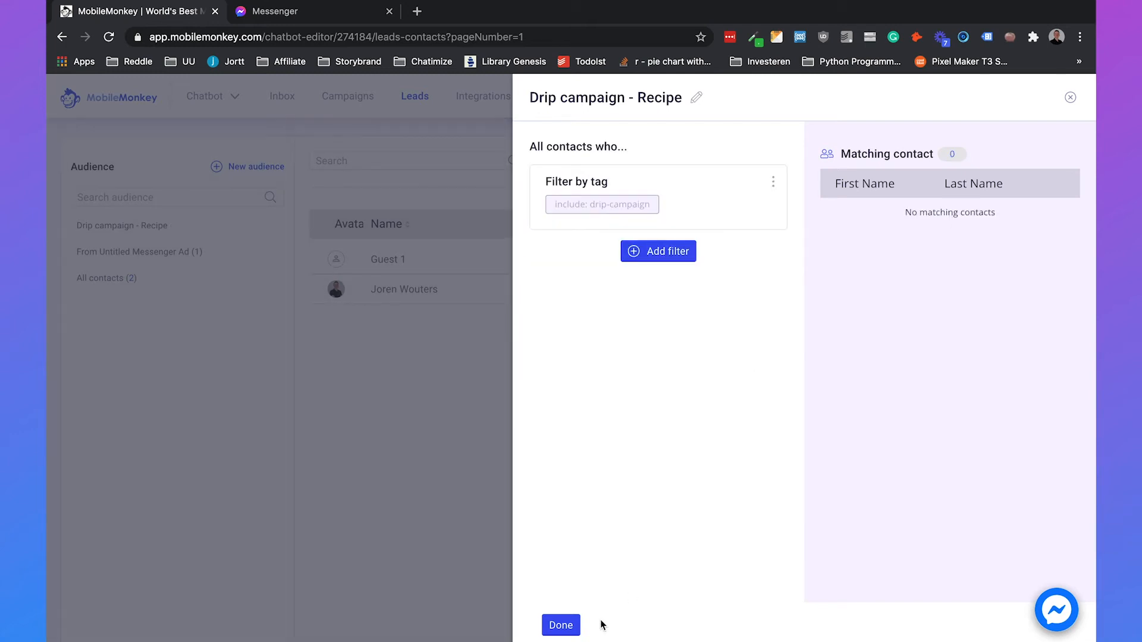
pyautogui.click(561, 625)
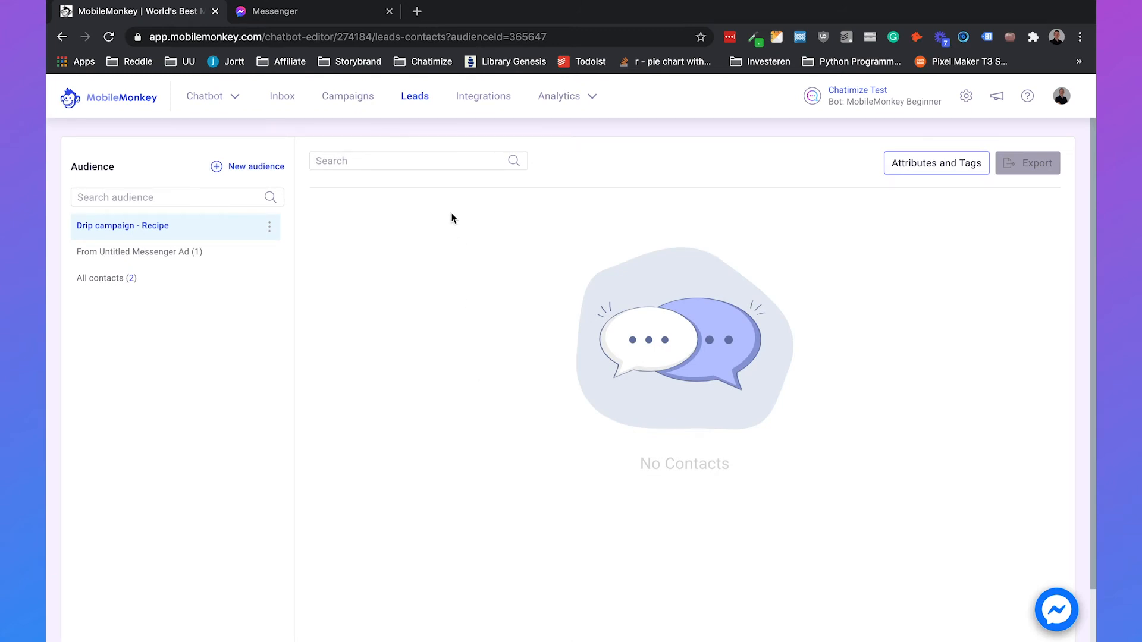
pyautogui.click(369, 104)
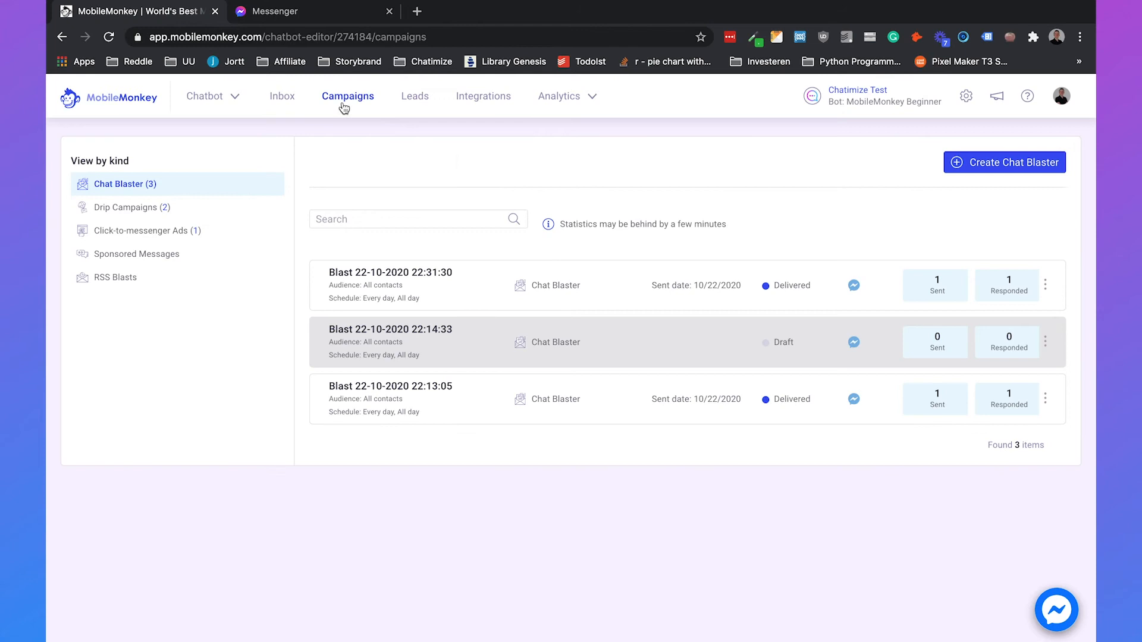
pyautogui.click(154, 207)
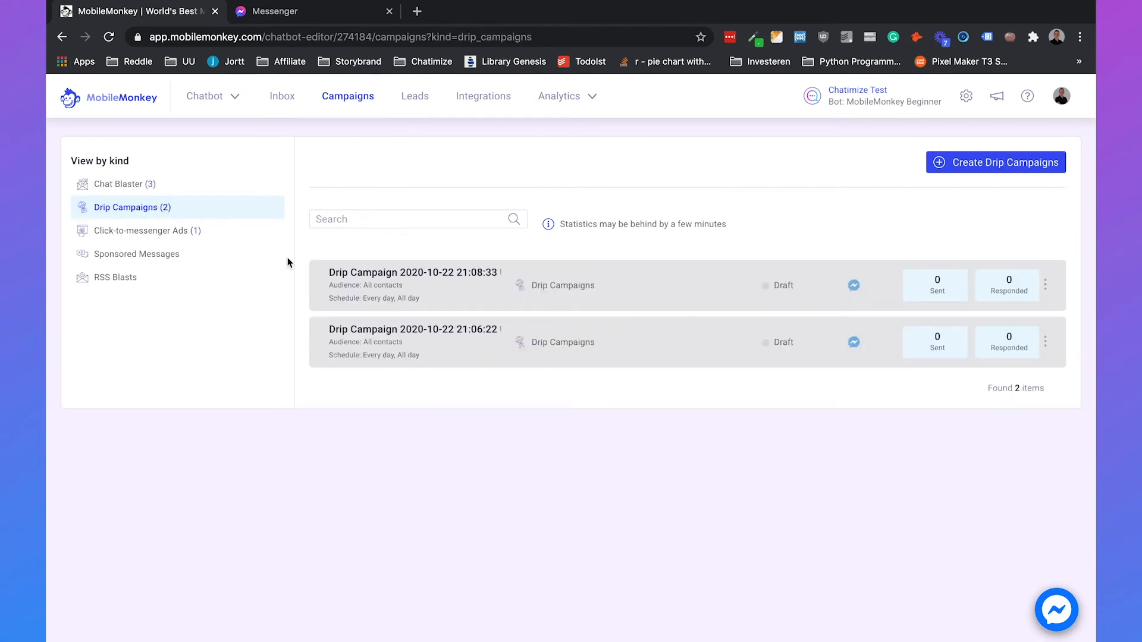
pyautogui.click(404, 271)
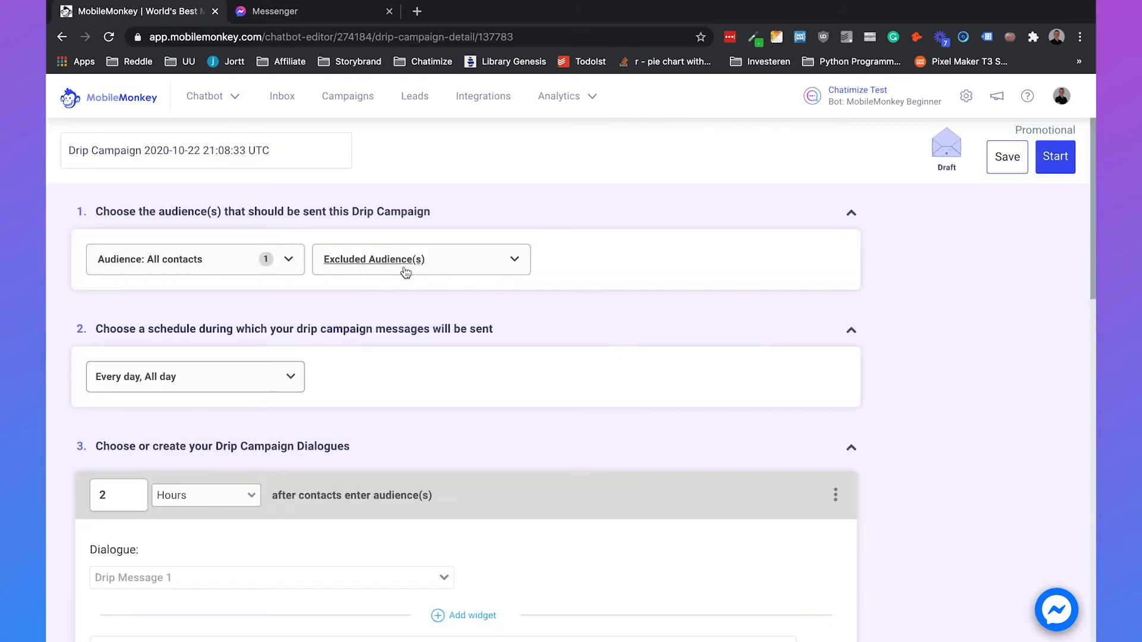
# Step: Replace the All contacts audience of the campaign with the Drip campaign - Recipe audience
pyautogui.scroll(-1, 322, 305)
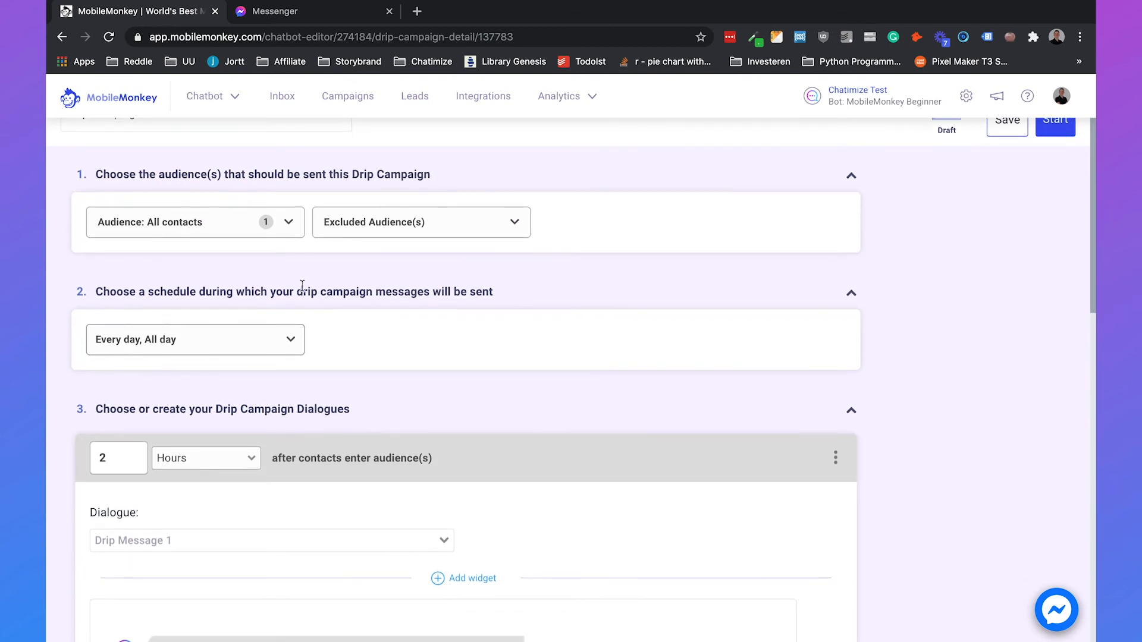
pyautogui.click(292, 223)
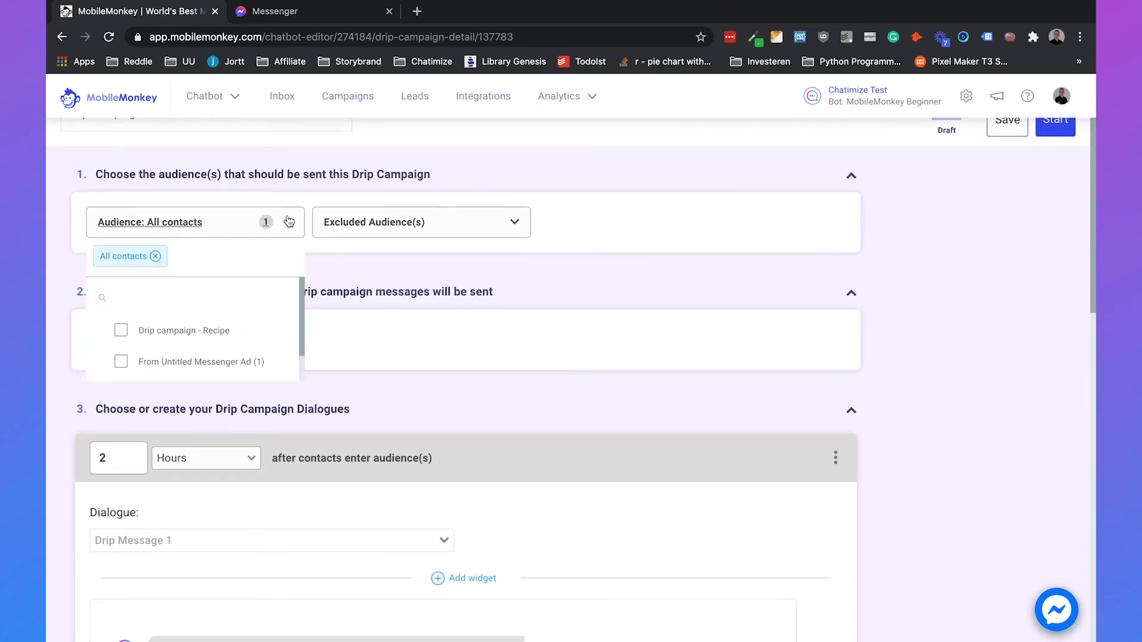
pyautogui.click(155, 255)
pyautogui.click(120, 292)
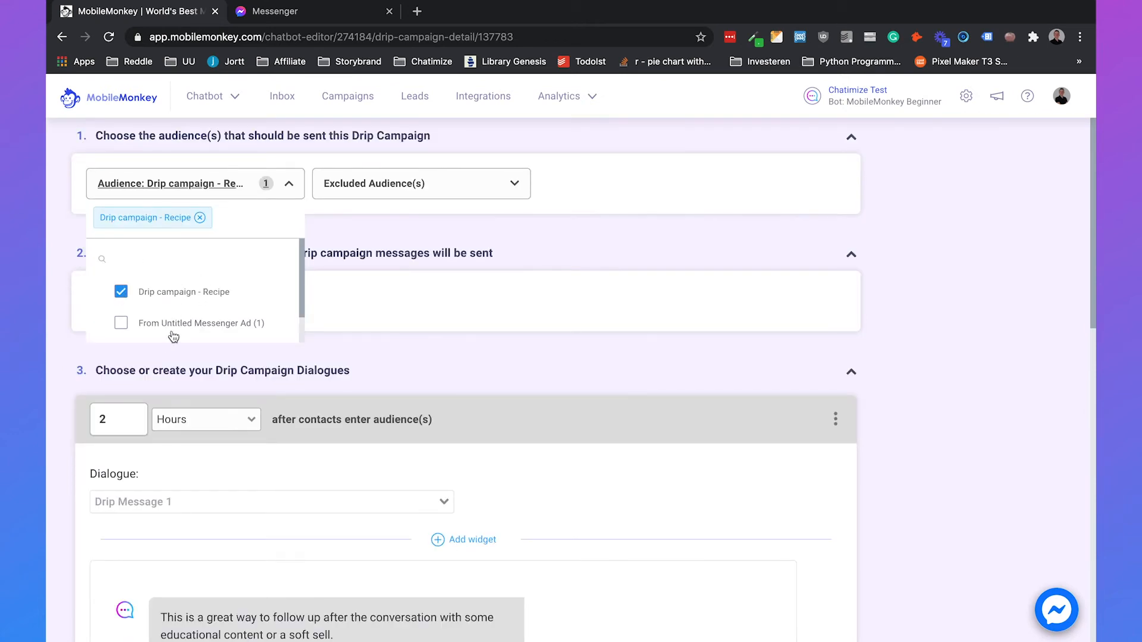
pyautogui.scroll(-1, 169, 317)
pyautogui.scroll(1, 169, 317)
pyautogui.click(358, 225)
# Step: Set the first drip message to be sent 23 hours after contacts enter the audience
pyautogui.scroll(-3, 358, 228)
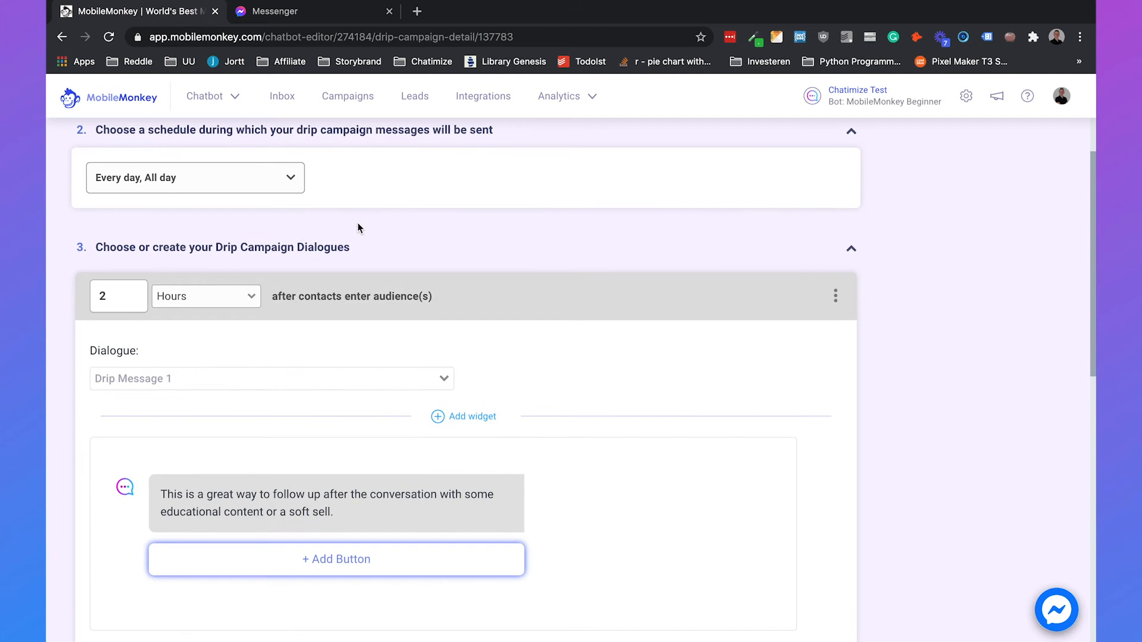
pyautogui.click(107, 220)
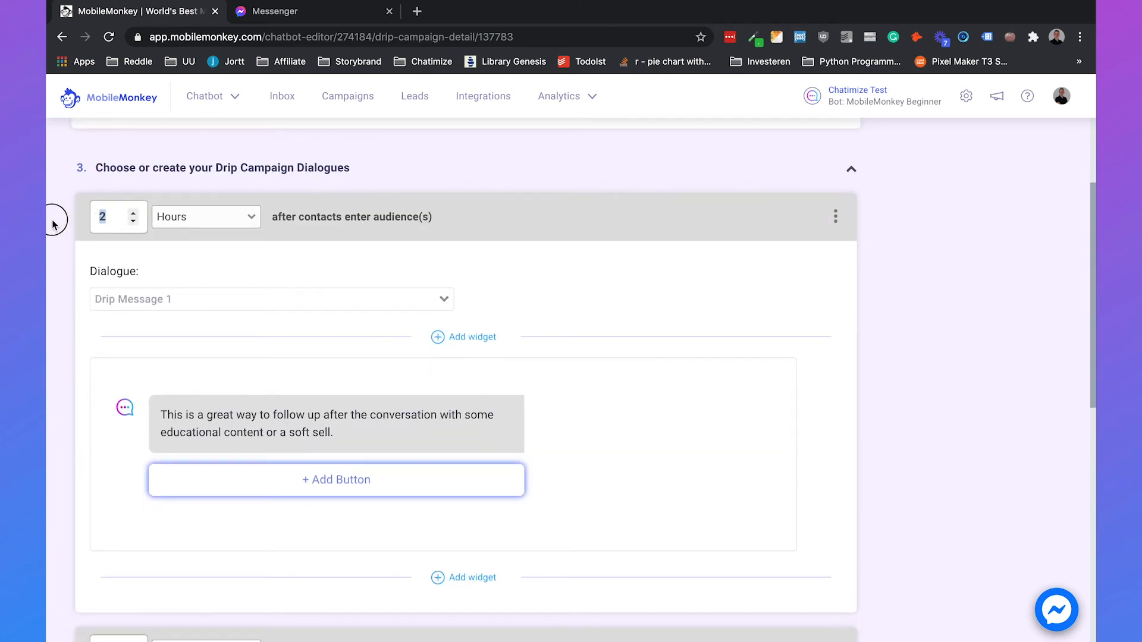
pyautogui.write('3')
# Step: Replace the text of Drip Message 1 with "This is the first recipe."
pyautogui.click(271, 427)
pyautogui.tripleClick(271, 427)
pyautogui.write('This is fht t')
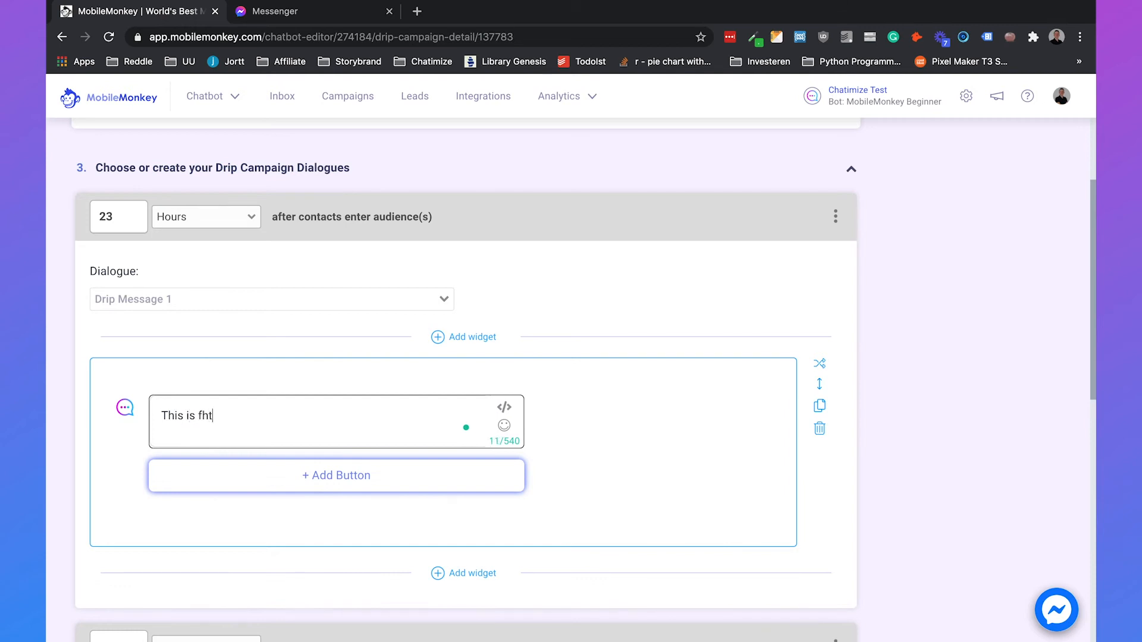
pyautogui.press('BackSpace')
pyautogui.press('BackSpace')
pyautogui.press('BackSpace')
pyautogui.press('BackSpace')
pyautogui.press('BackSpace')
pyautogui.write('the first recipe.')
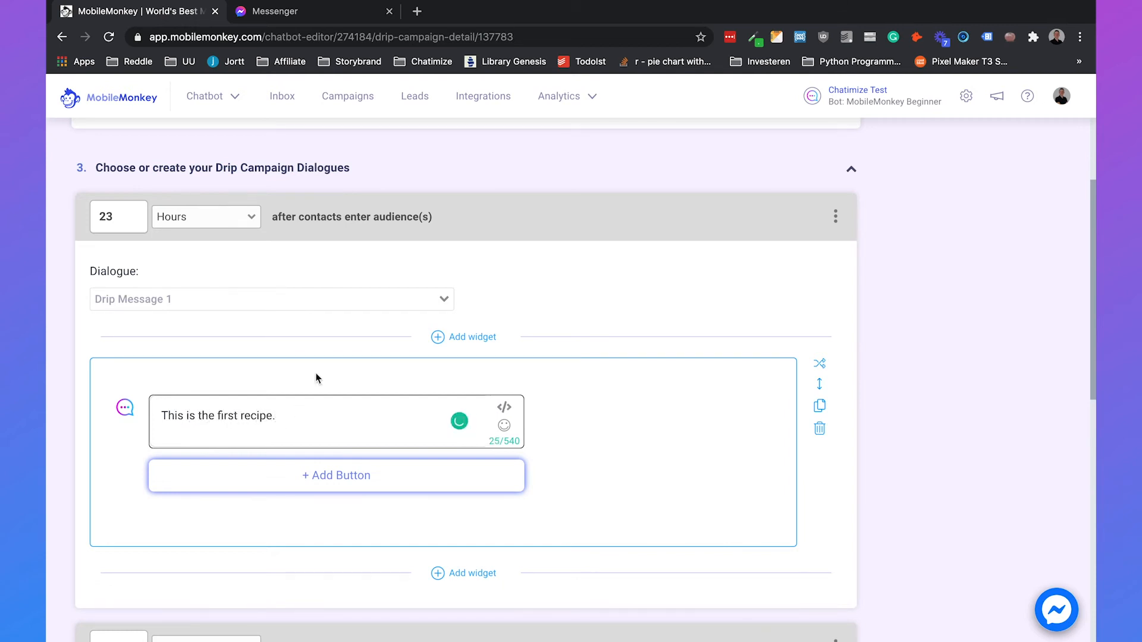
# Step: Set the second drip message to be sent 23 hours after the last message
pyautogui.scroll(-4, 316, 377)
pyautogui.doubleClick(115, 393)
pyautogui.write('23')
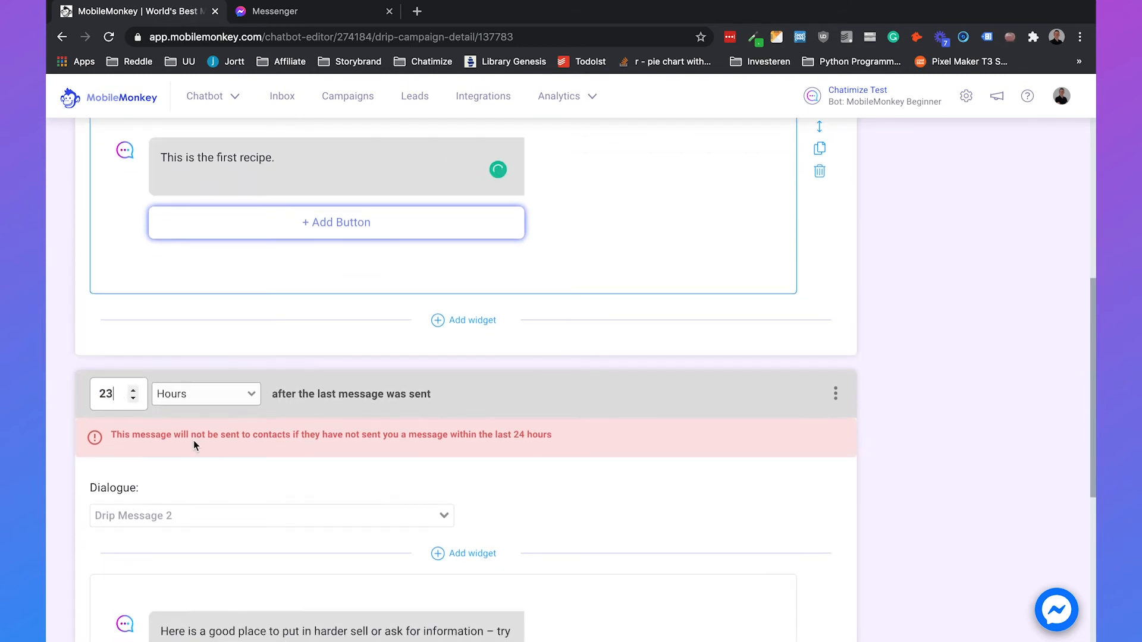
# Step: Replace the text of Drip Message 2 with "This is the second recipe."
pyautogui.scroll(-2, 211, 407)
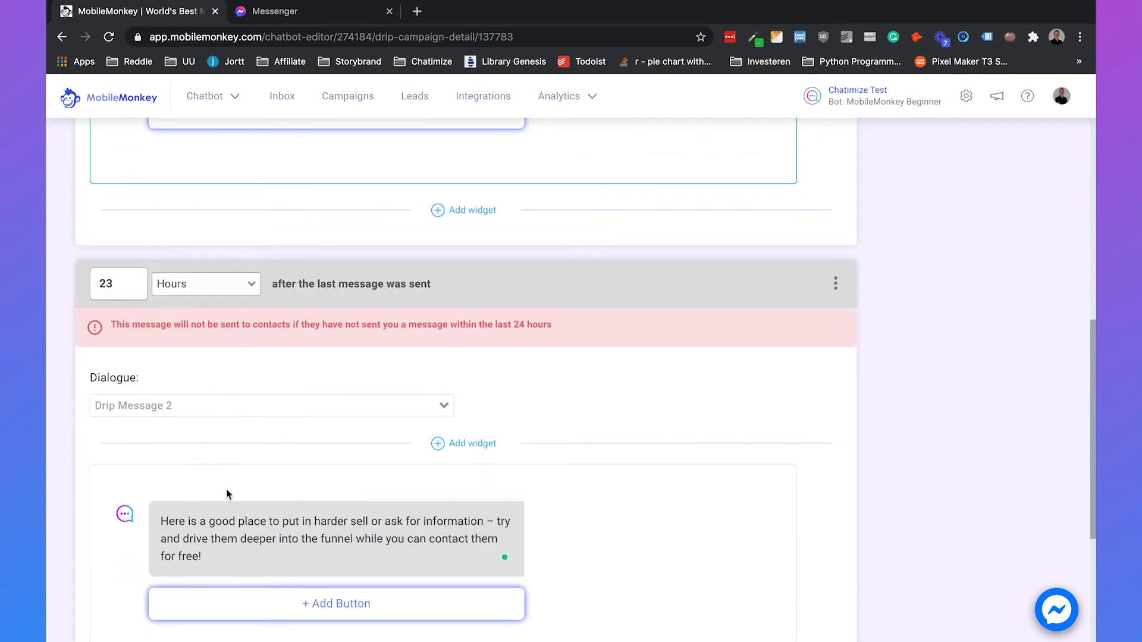
pyautogui.scroll(-1, 227, 501)
pyautogui.click(220, 465)
pyautogui.hotkey('ctrl', 'a')
pyautogui.write('Th')
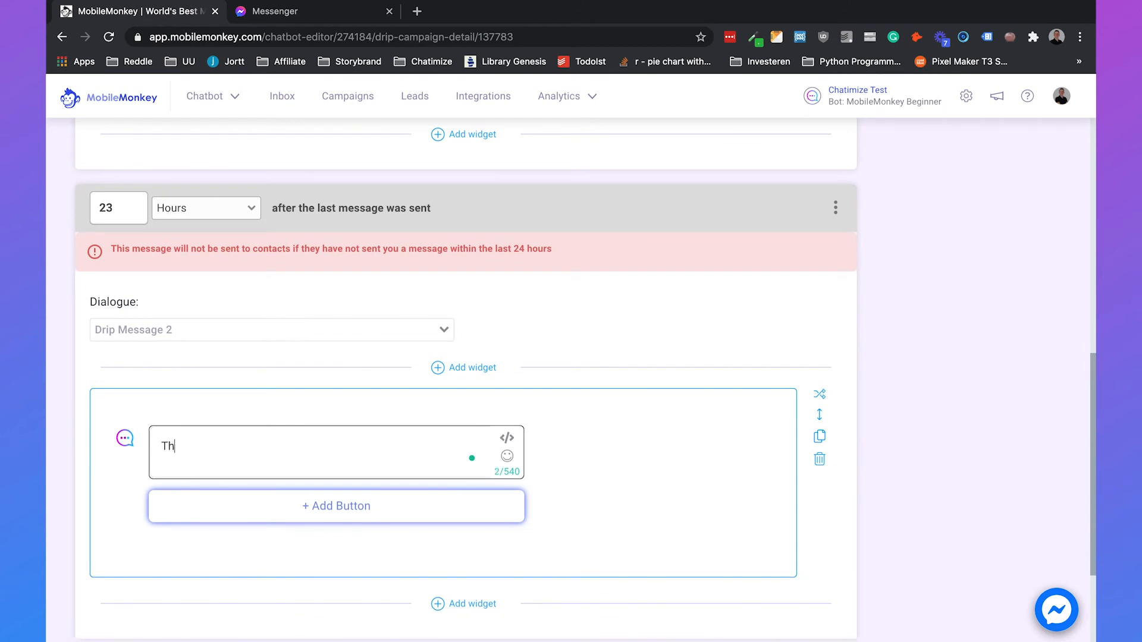
pyautogui.write('is is the second recipe.')
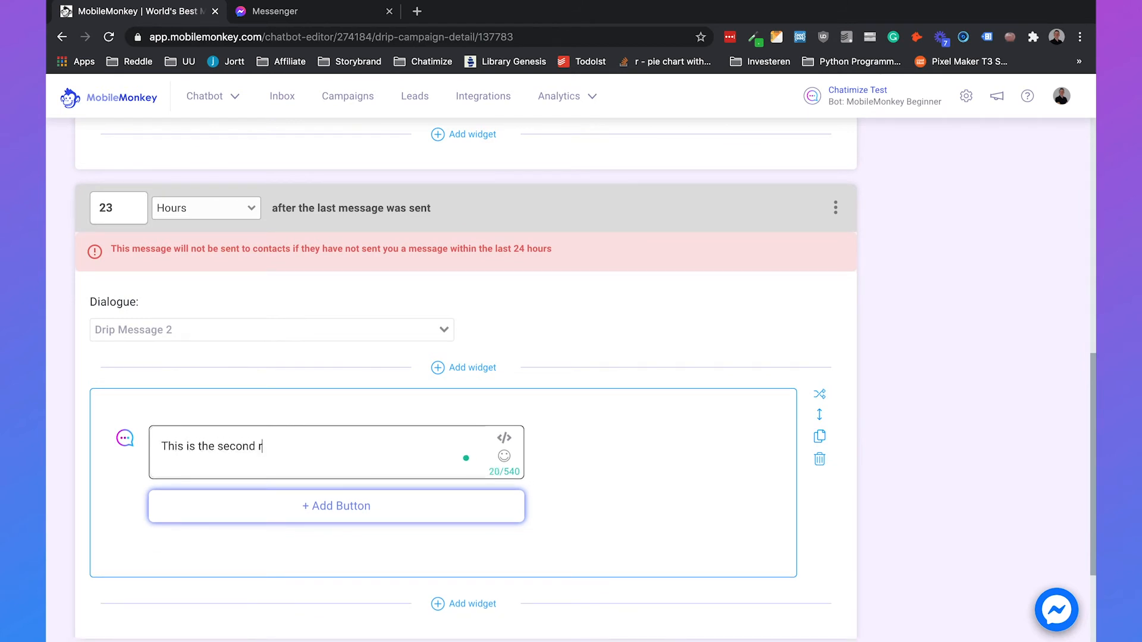
pyautogui.scroll(5, 301, 402)
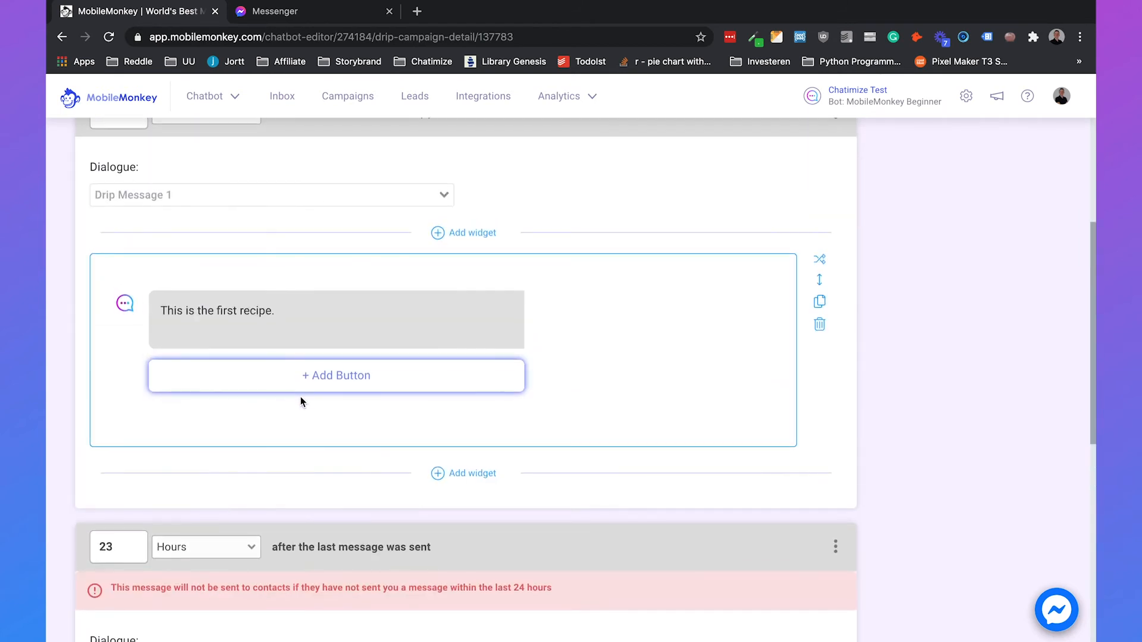
pyautogui.click(297, 374)
pyautogui.click(292, 390)
pyautogui.click(322, 415)
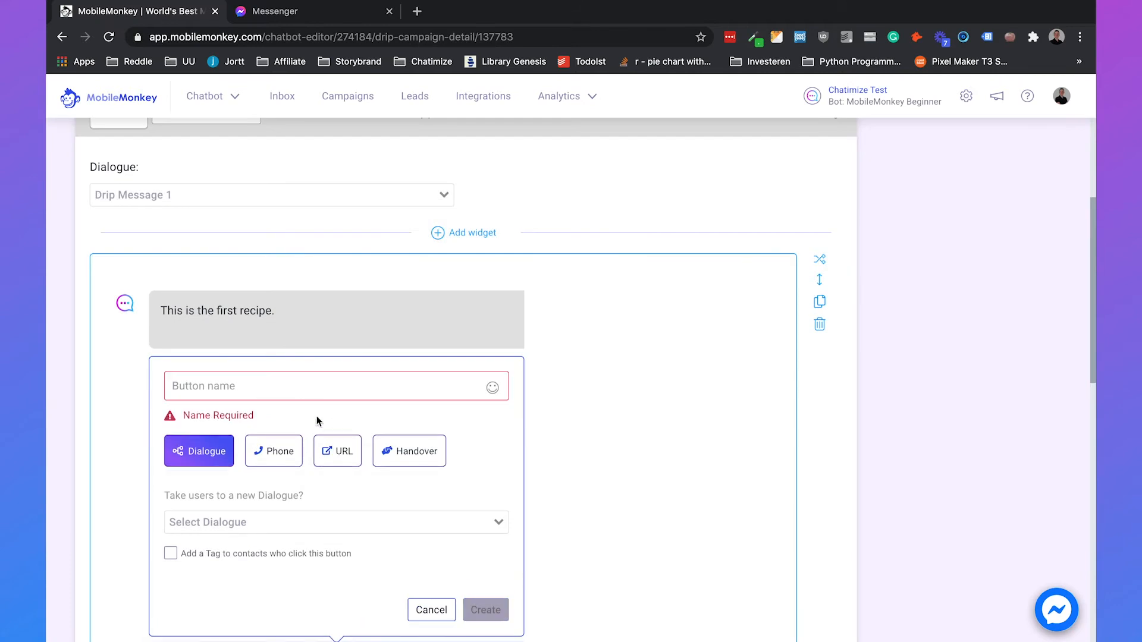
pyautogui.click(338, 450)
pyautogui.click(298, 386)
pyautogui.write('Get th')
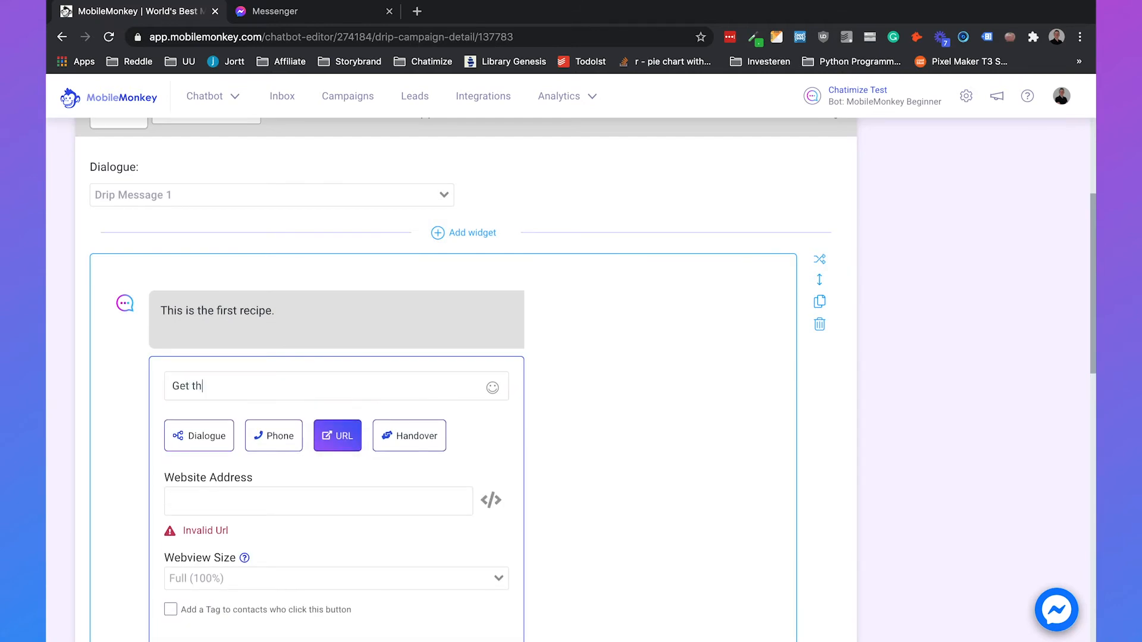
pyautogui.write('e recipe')
pyautogui.click(257, 501)
pyautogui.write('https://chatimize.com')
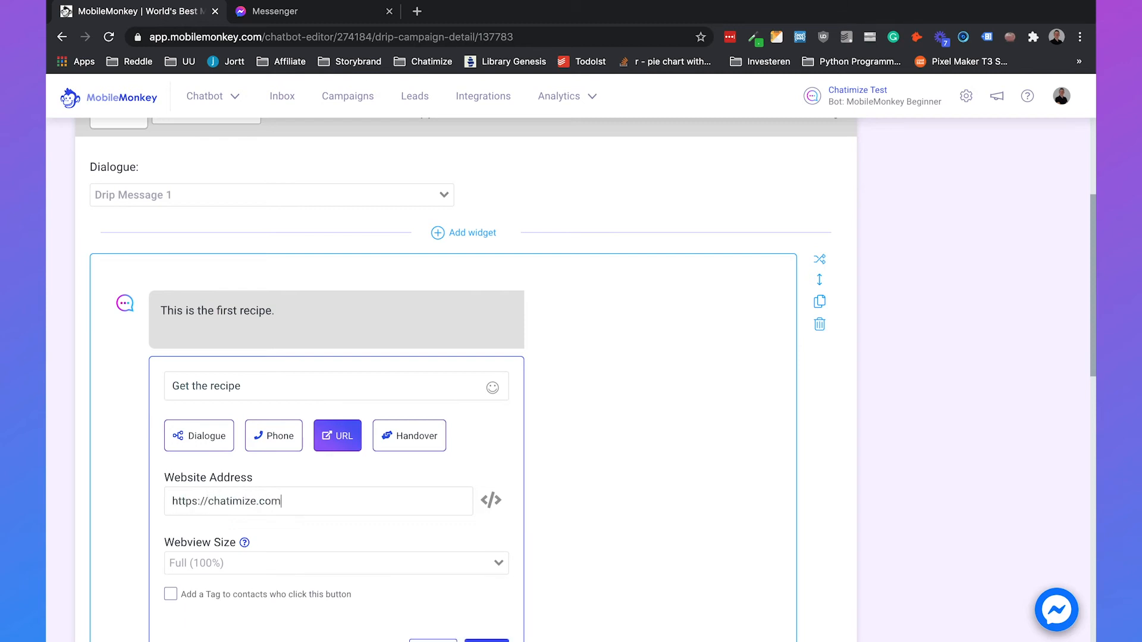
pyautogui.scroll(-10, 545, 433)
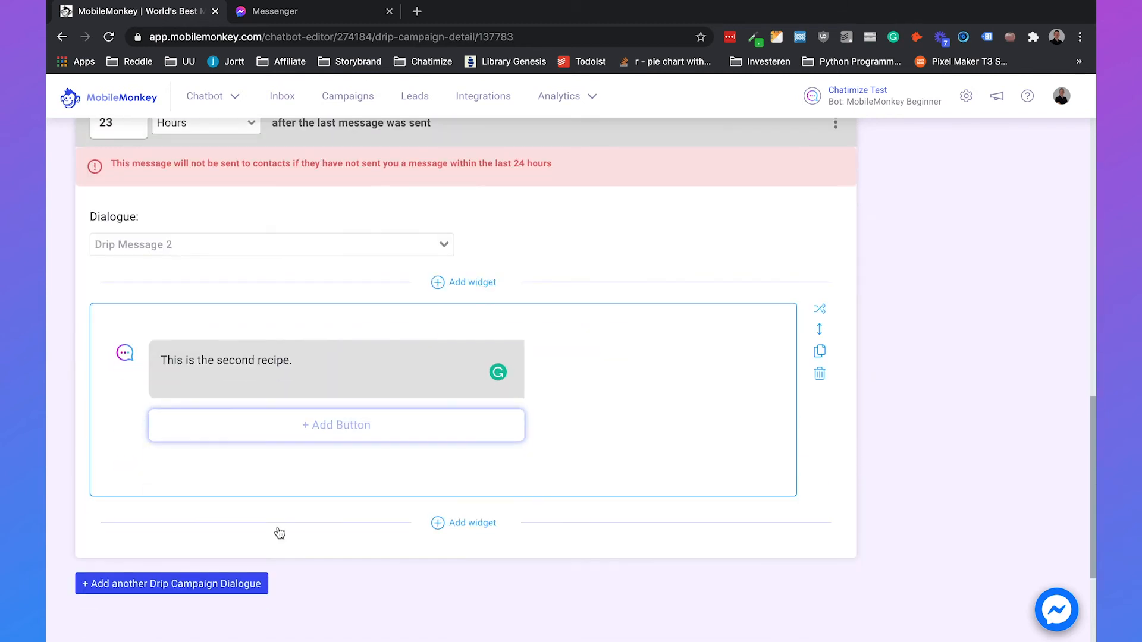
pyautogui.click(319, 432)
pyautogui.click(332, 213)
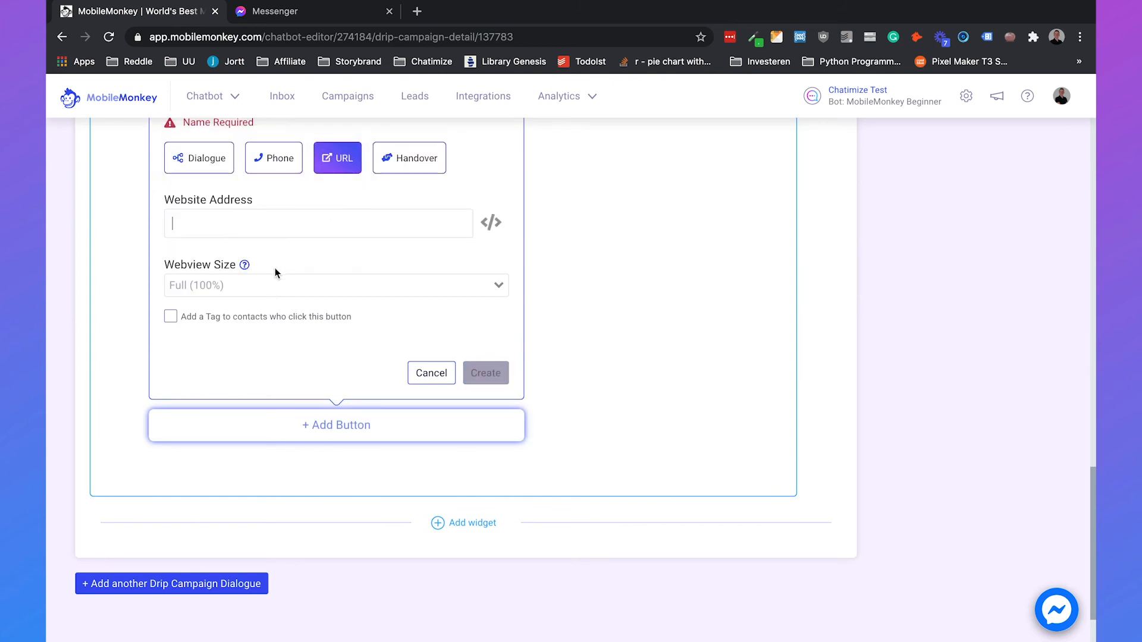
pyautogui.write('https://chatimize.com')
pyautogui.scroll(5, 255, 219)
pyautogui.click(255, 219)
pyautogui.write('G')
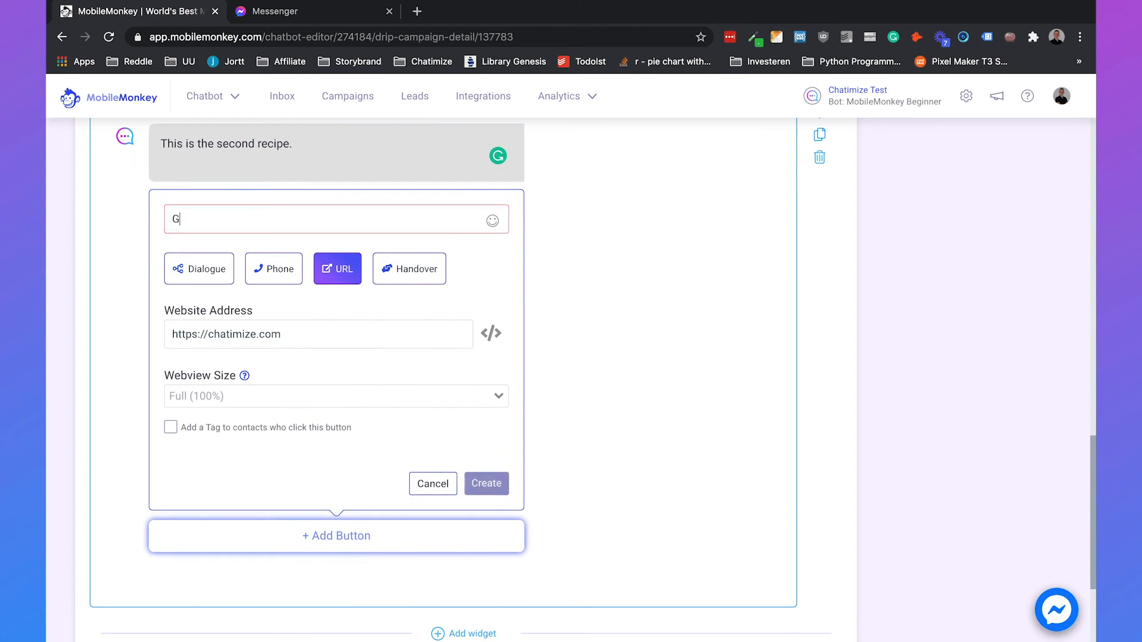
pyautogui.write('et the recipe')
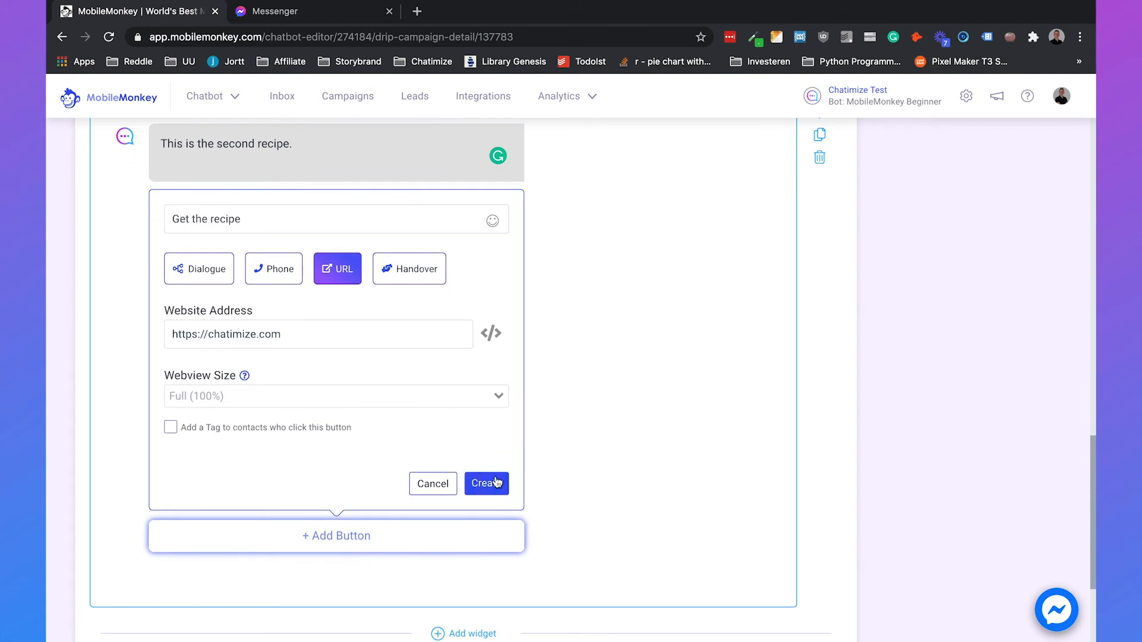
pyautogui.click(487, 484)
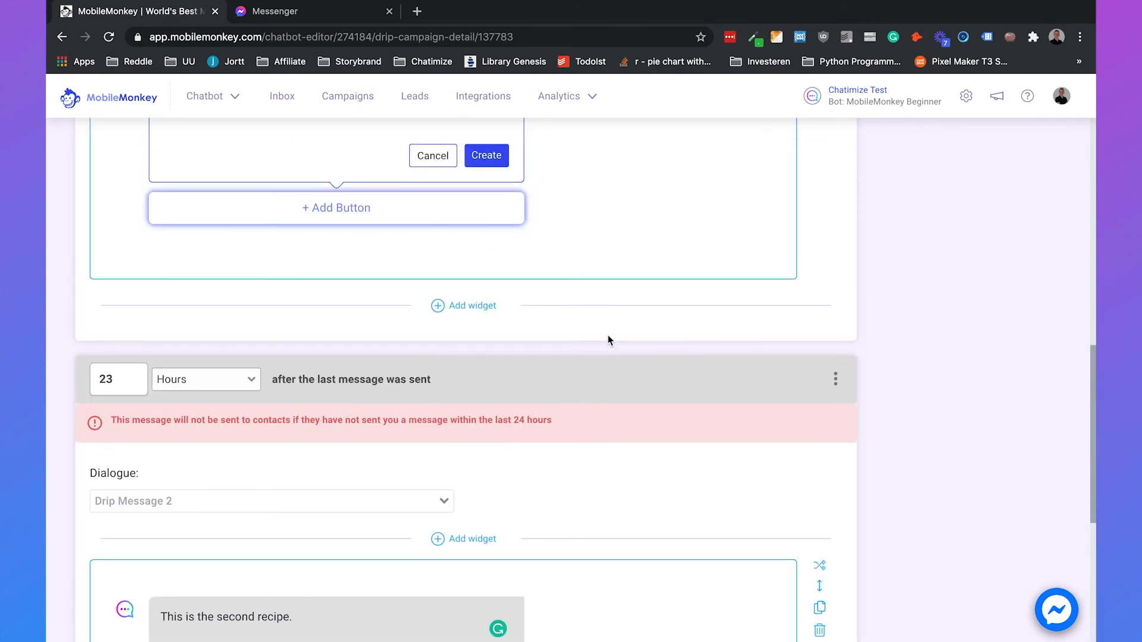
pyautogui.click(486, 167)
# Step: Set the first drip message to be sent 1 minute after contacts enter the audience
pyautogui.scroll(3, 519, 271)
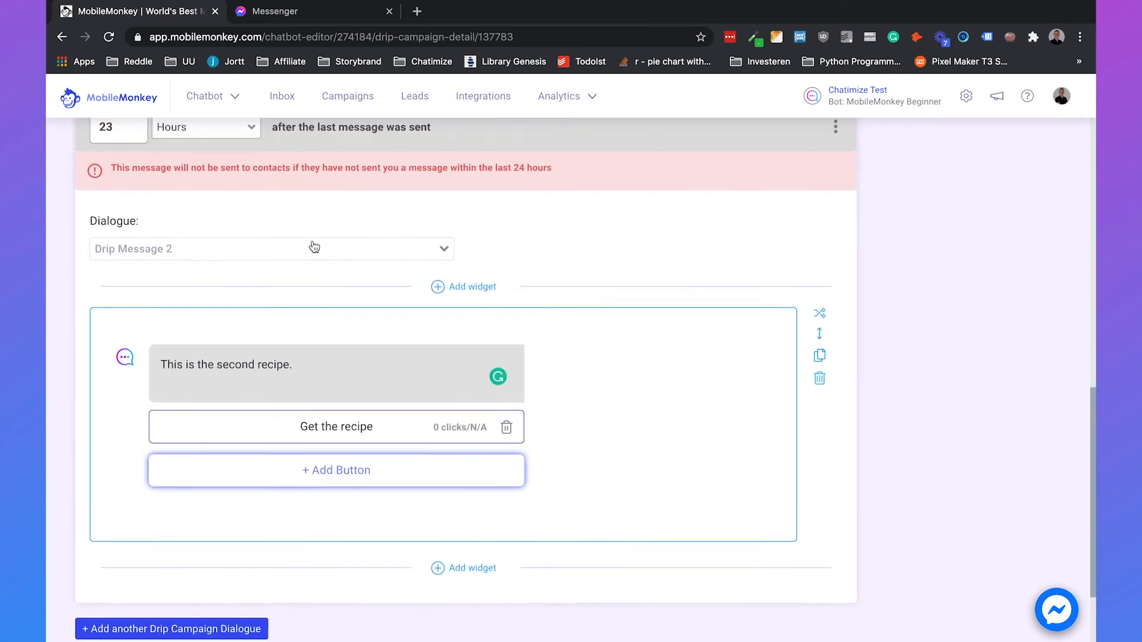
pyautogui.scroll(10, 276, 283)
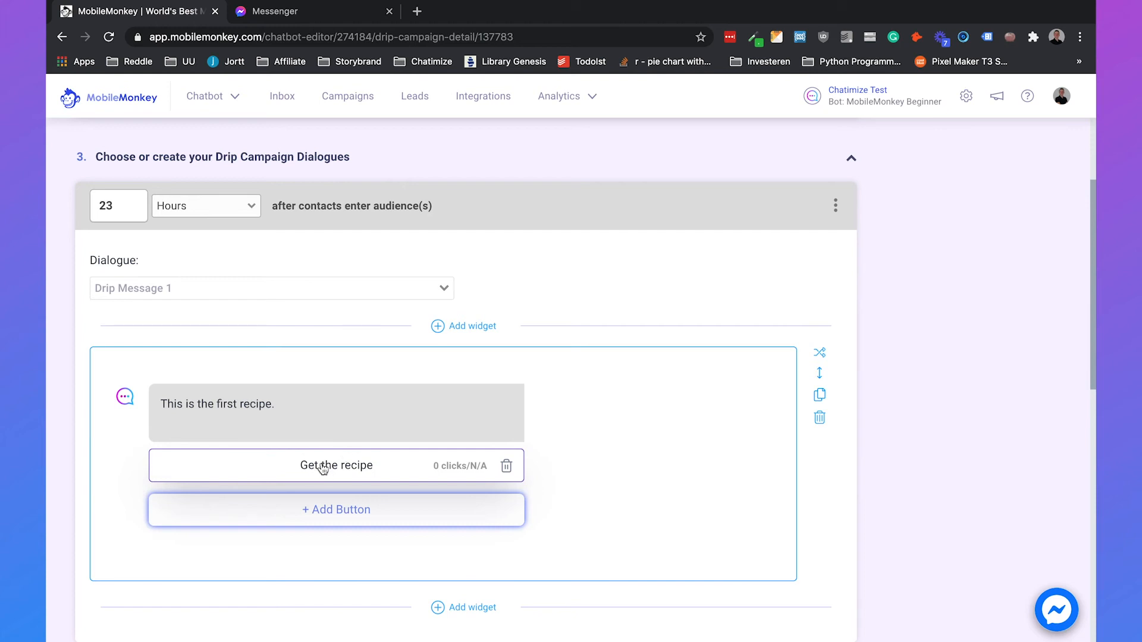
pyautogui.scroll(-9, 322, 466)
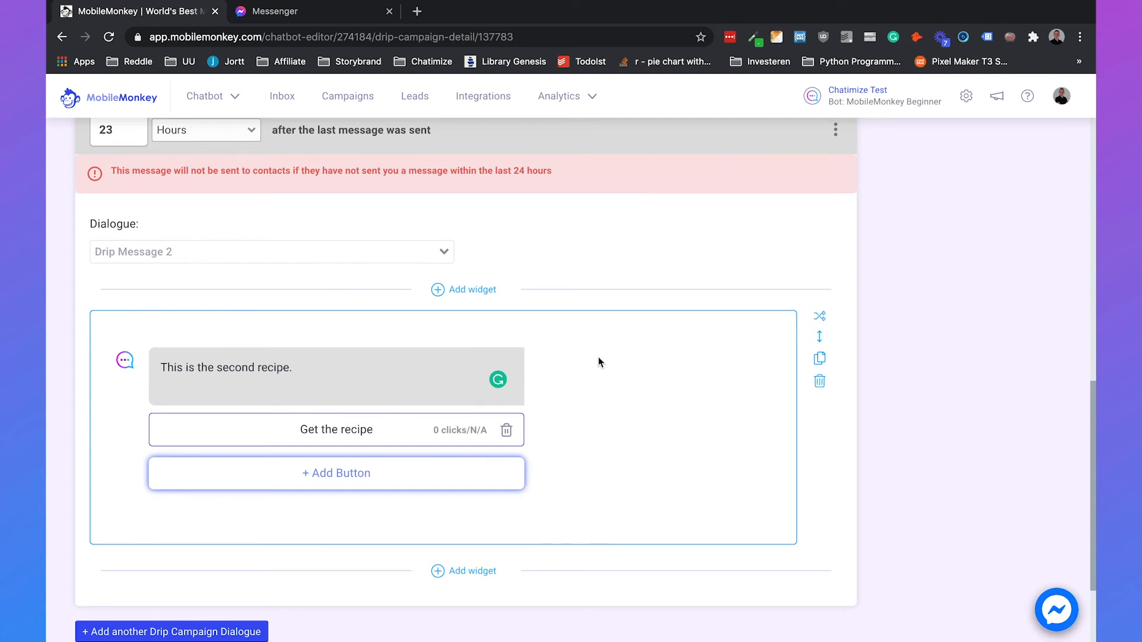
pyautogui.scroll(8, 599, 360)
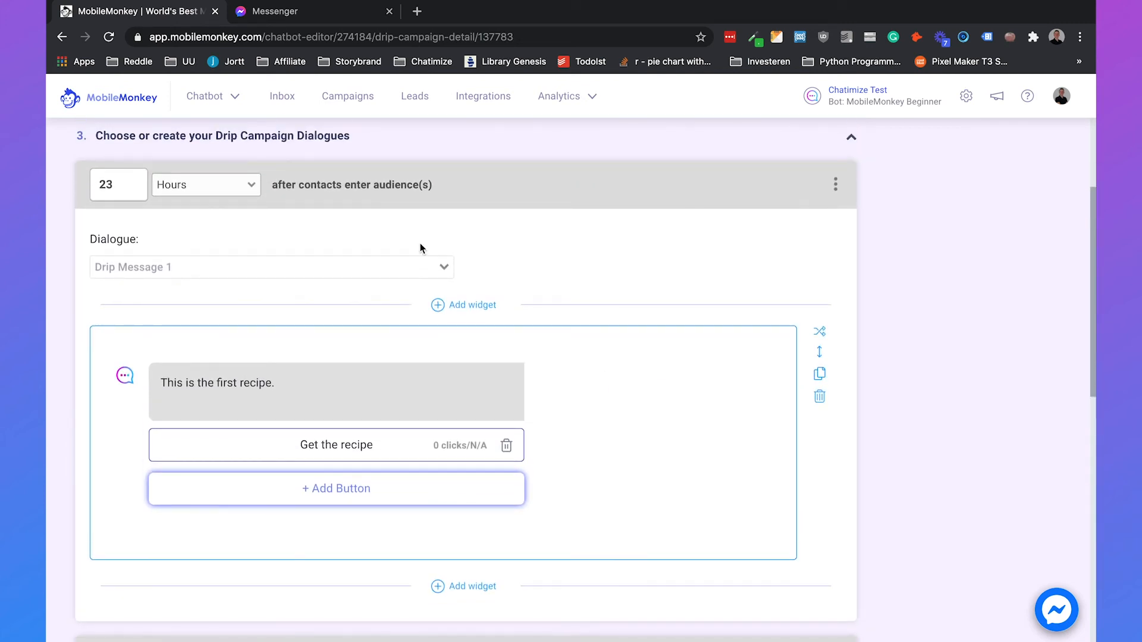
pyautogui.moveTo(119, 185); pyautogui.dragTo(53, 188)
pyautogui.write('1')
pyautogui.click(185, 188)
pyautogui.click(189, 215)
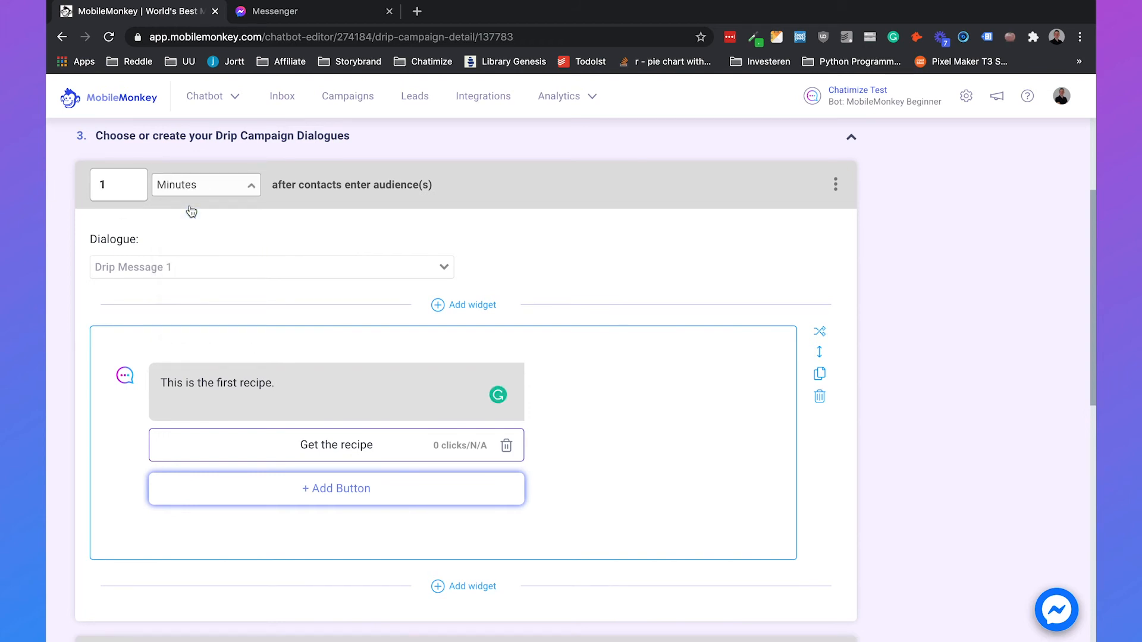
# Step: Set the second drip message to be sent 1 minute after the last message
pyautogui.scroll(-8, 188, 211)
pyautogui.click(110, 181)
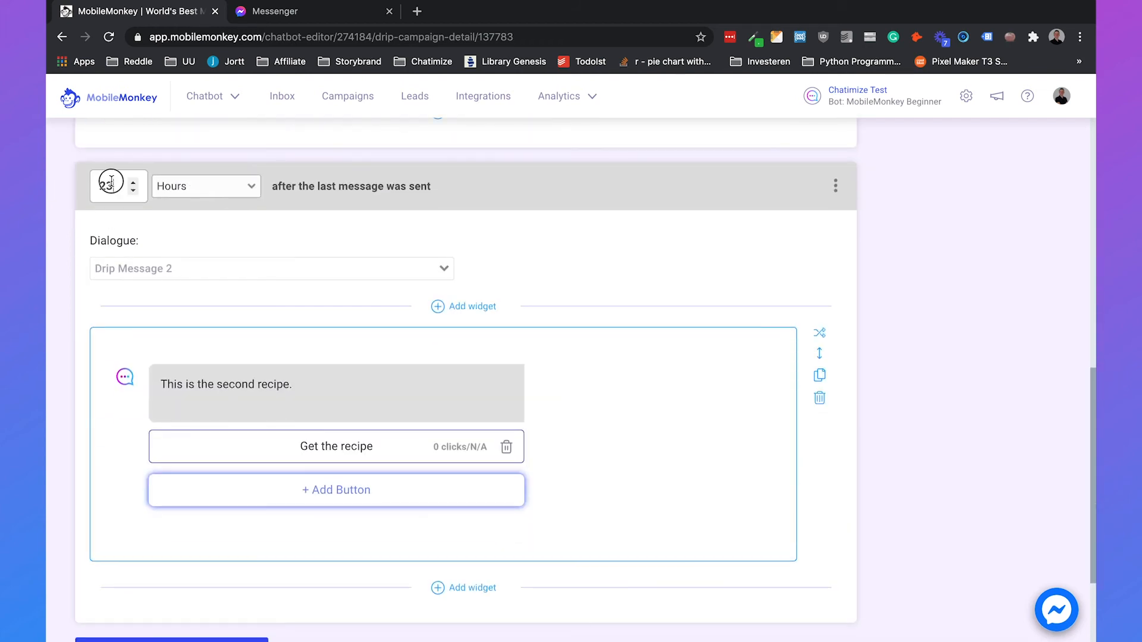
pyautogui.moveTo(110, 182); pyautogui.dragTo(109, 182)
pyautogui.click(113, 186)
pyautogui.write('1')
pyautogui.click(173, 186)
pyautogui.click(192, 217)
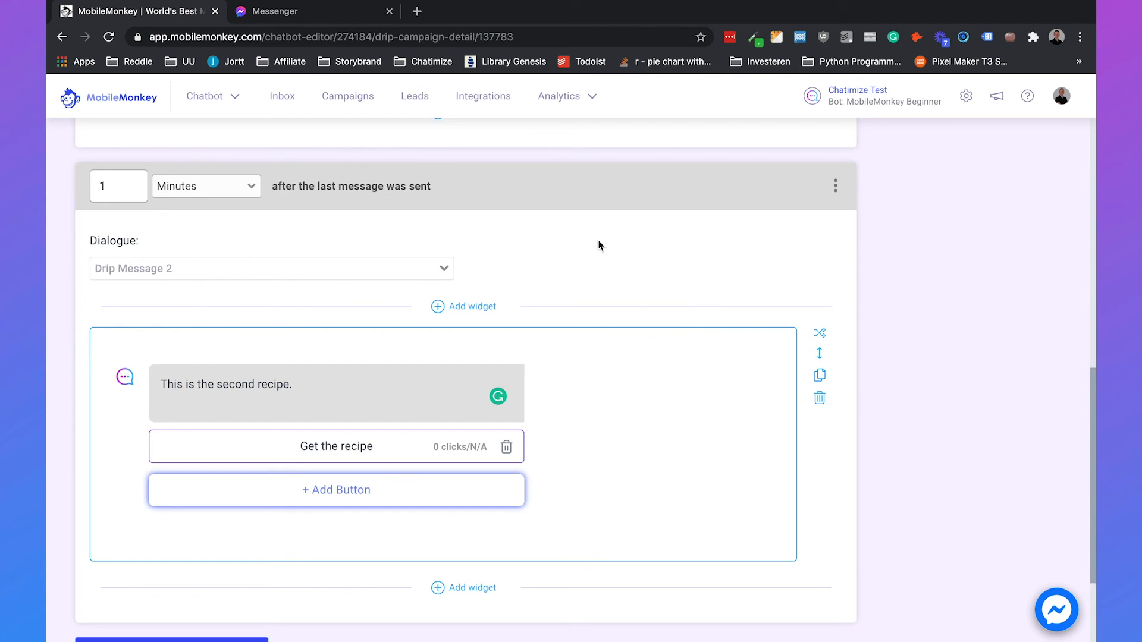
# Step: Start the drip campaign
pyautogui.scroll(-3, 599, 245)
pyautogui.scroll(15, 599, 244)
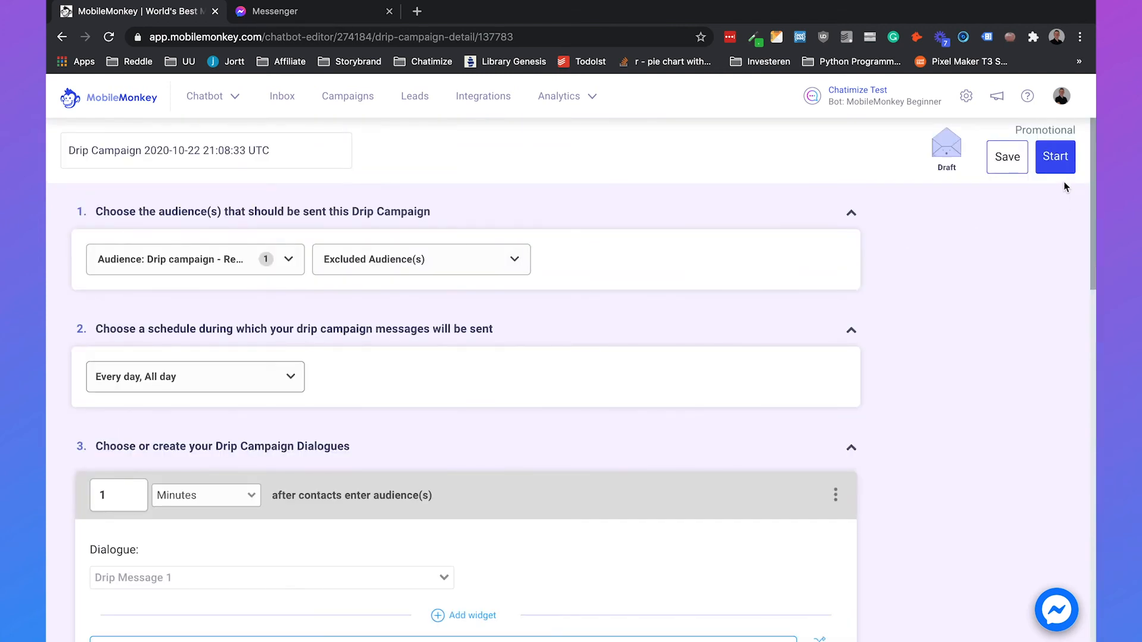
pyautogui.click(1056, 157)
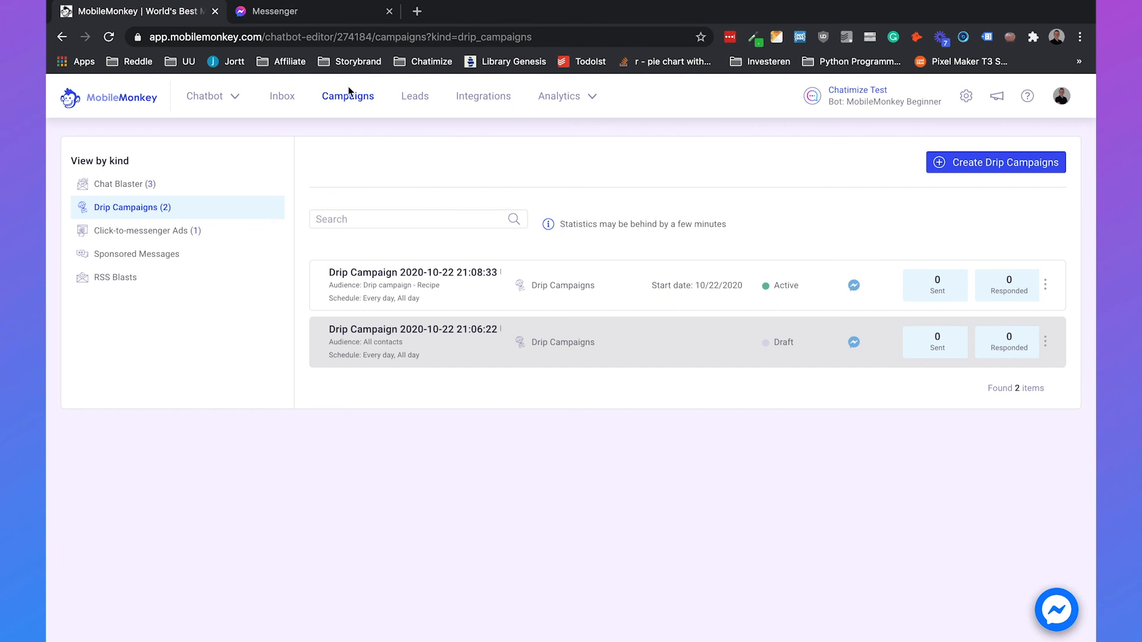
# Step: Switch to Messenger, send "recipe" in the Chatimize Test chat and submit the suggested email address
pyautogui.click(281, 3)
pyautogui.click(280, 7)
pyautogui.click(269, 9)
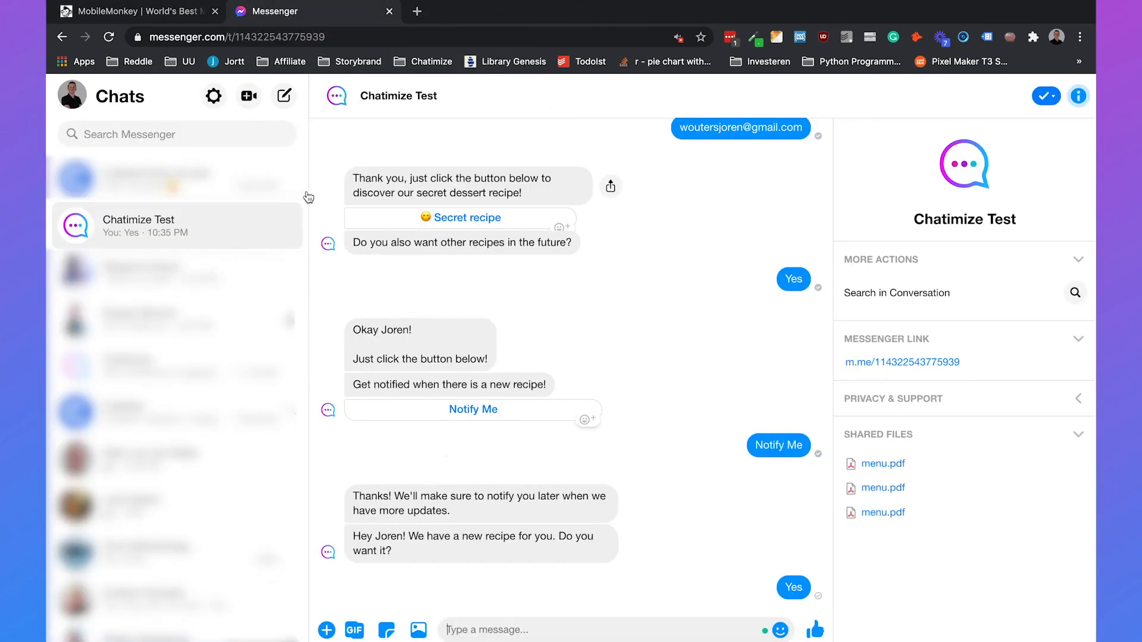
pyautogui.write('recipe')
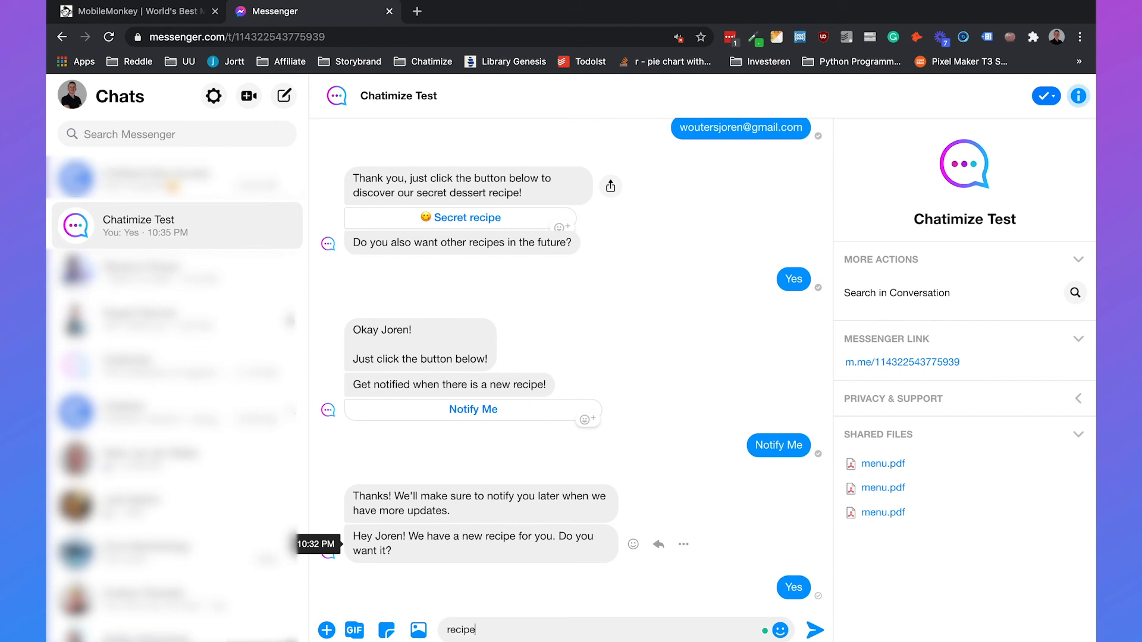
pyautogui.press('Return')
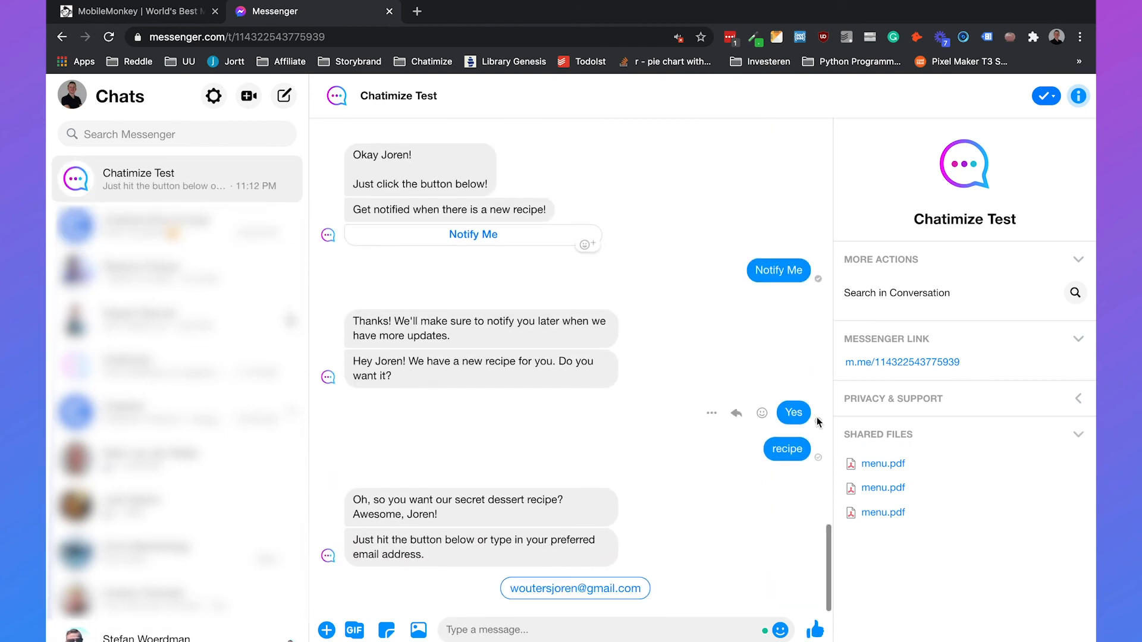
pyautogui.click(560, 592)
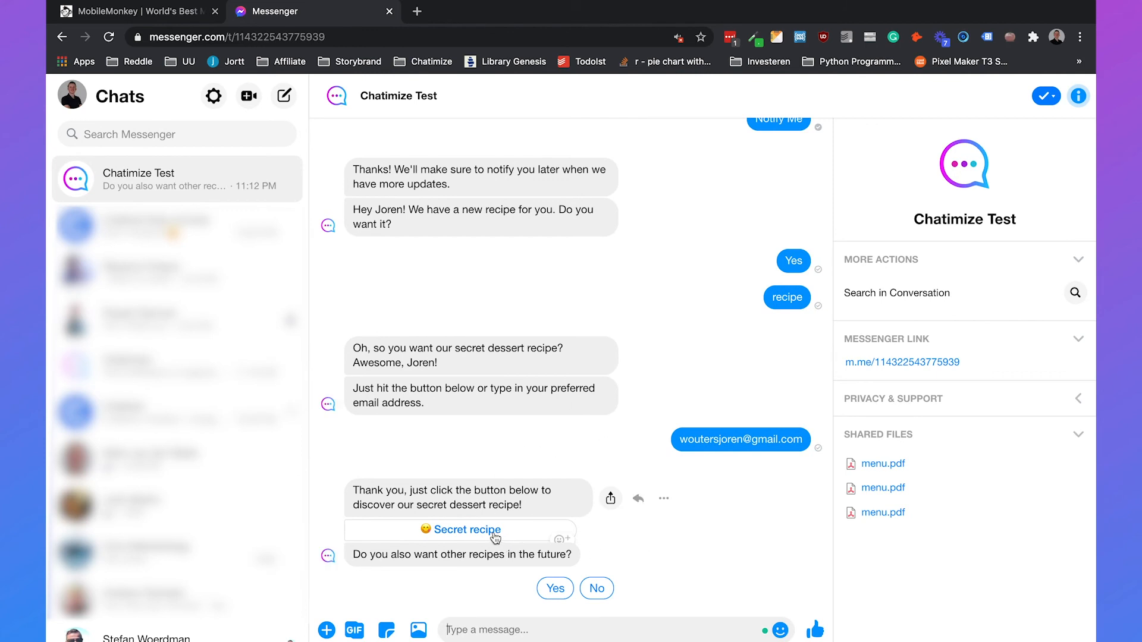
# Step: Answer "No" to receiving other recipes, and open the Secret recipe link and close its page
pyautogui.click(596, 589)
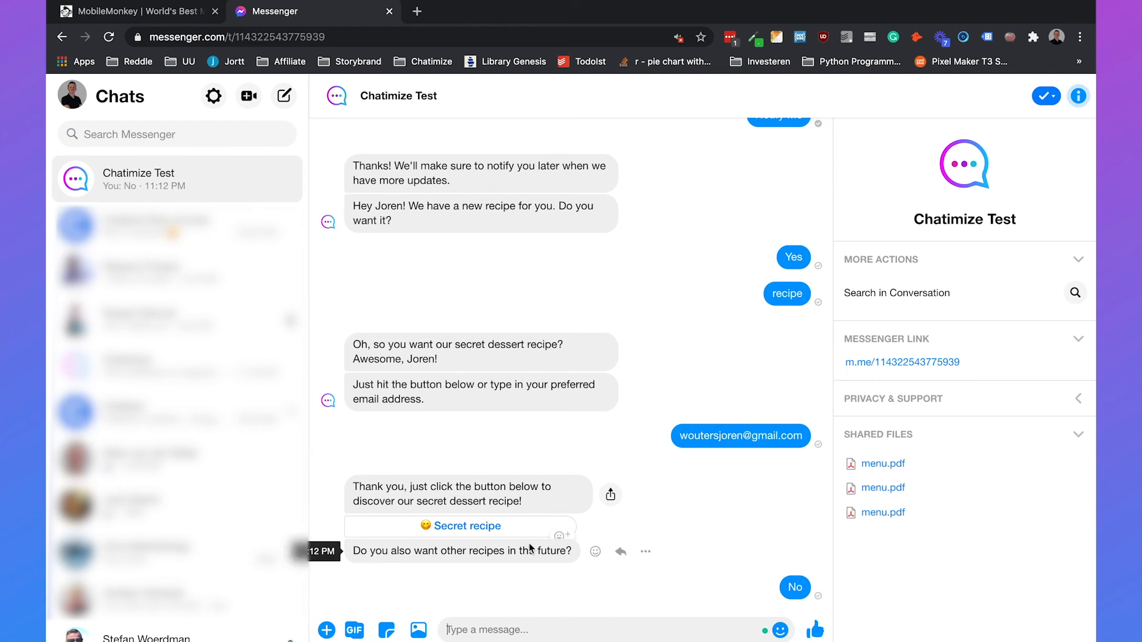
pyautogui.click(481, 475)
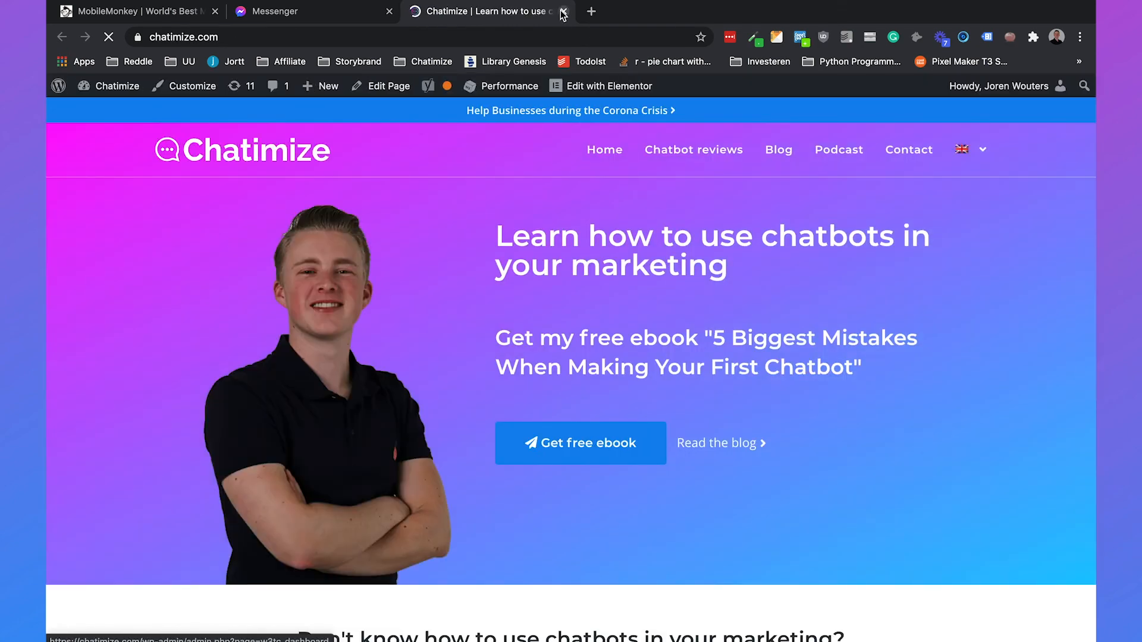
pyautogui.click(564, 12)
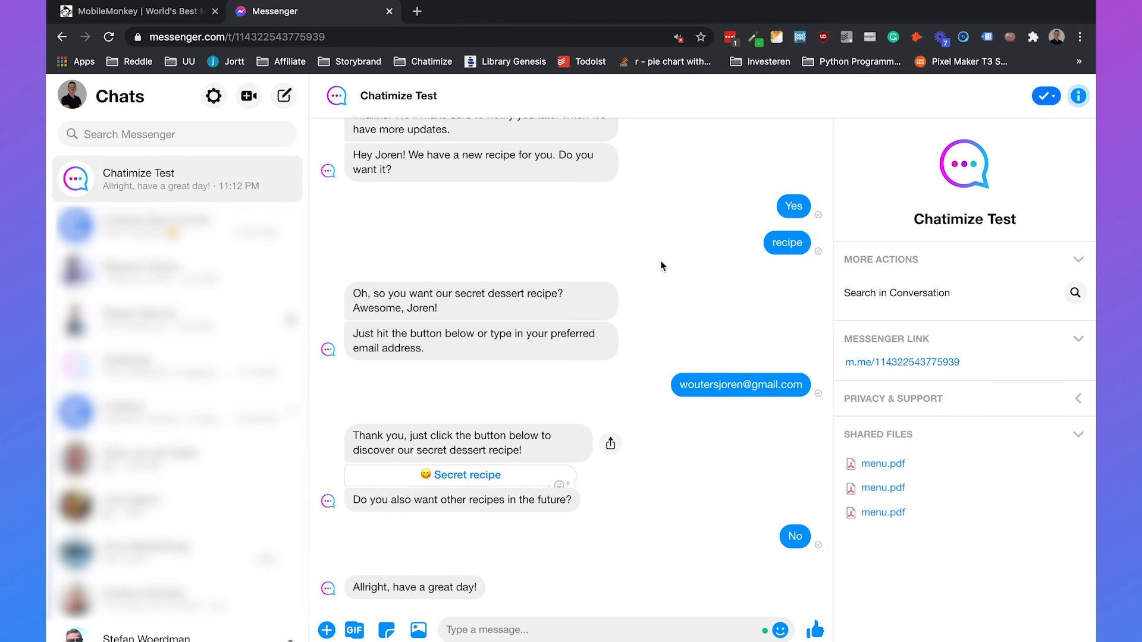